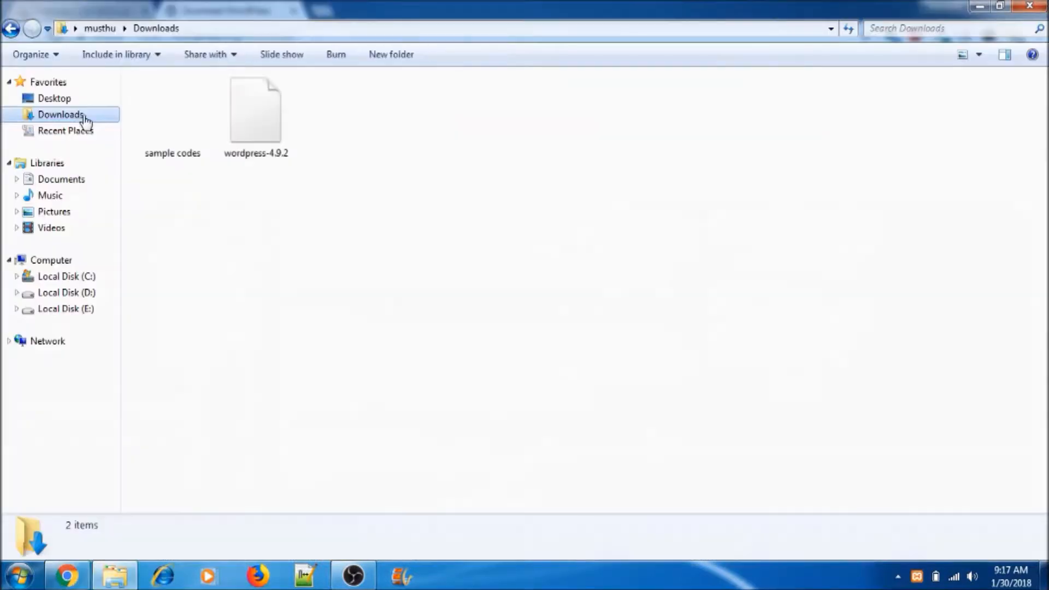
# Step: Extract the wordpress-4.9.2 archive and copy the inner wordpress folder
pyautogui.rightClick(260, 128)
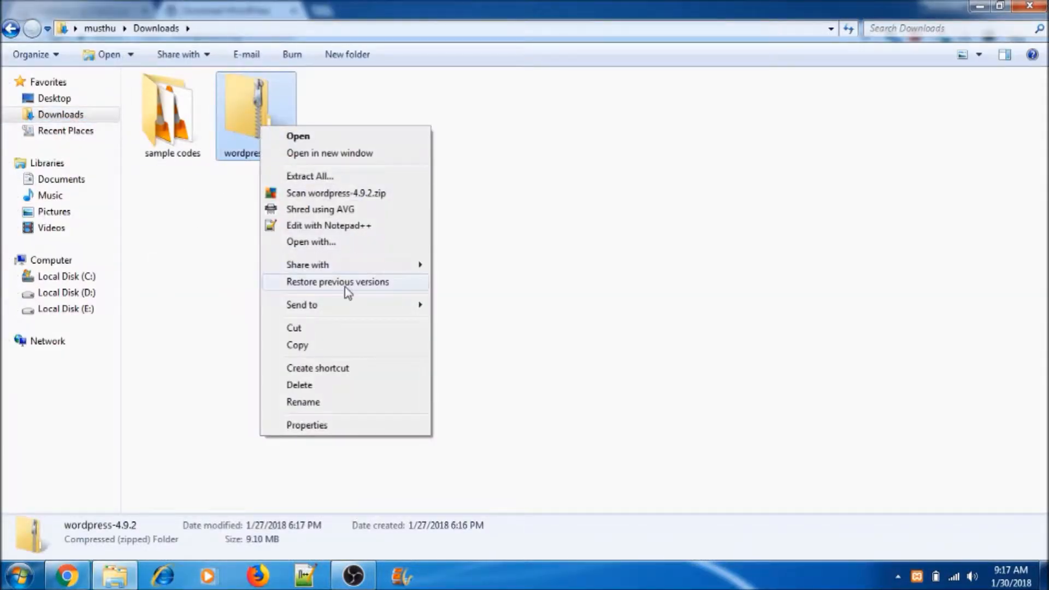
pyautogui.click(324, 176)
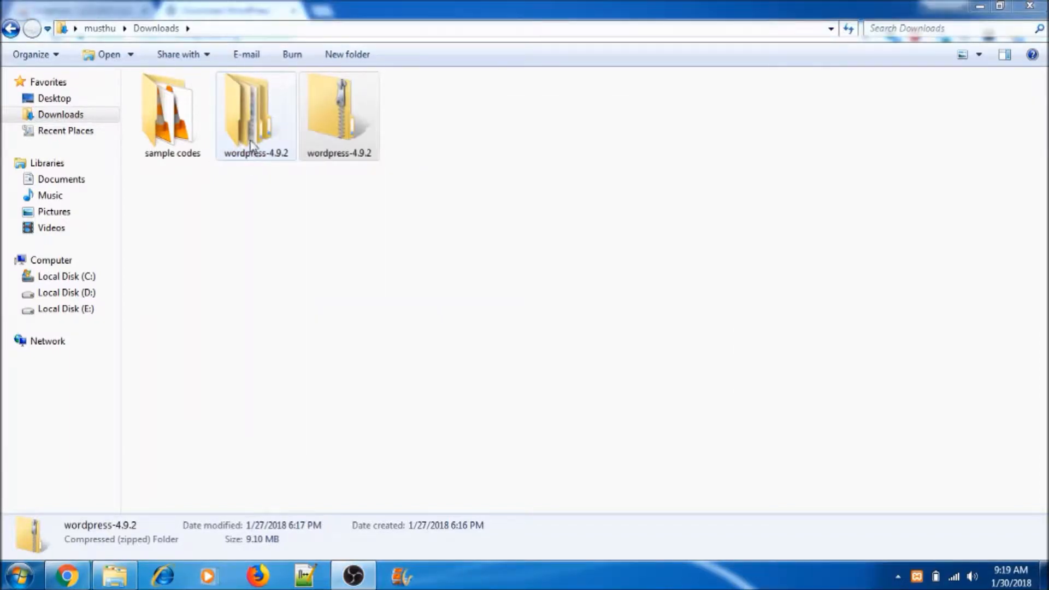
pyautogui.doubleClick(250, 139)
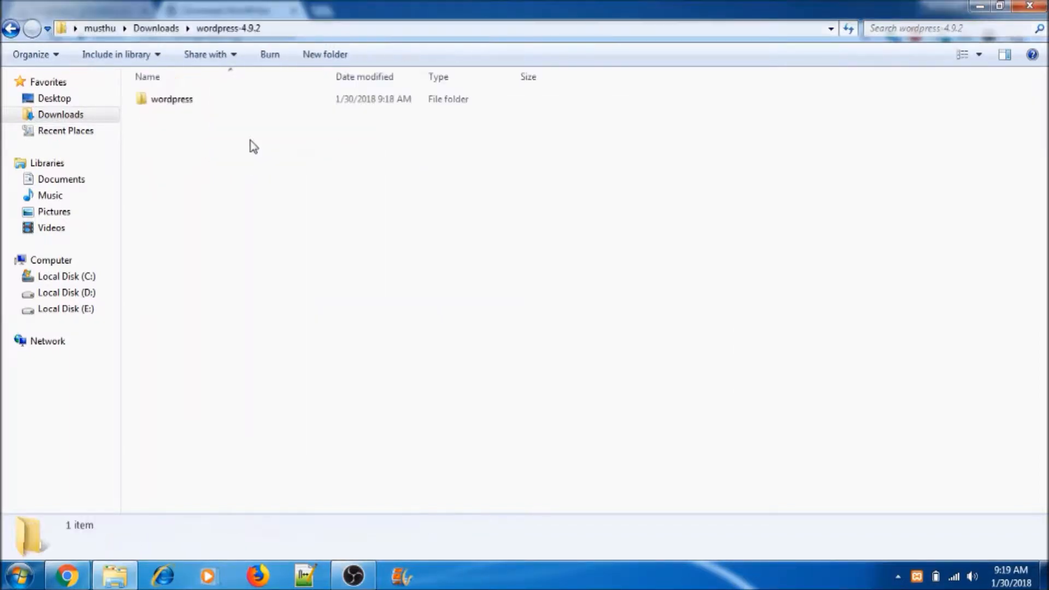
pyautogui.click(198, 100)
pyautogui.rightClick(185, 99)
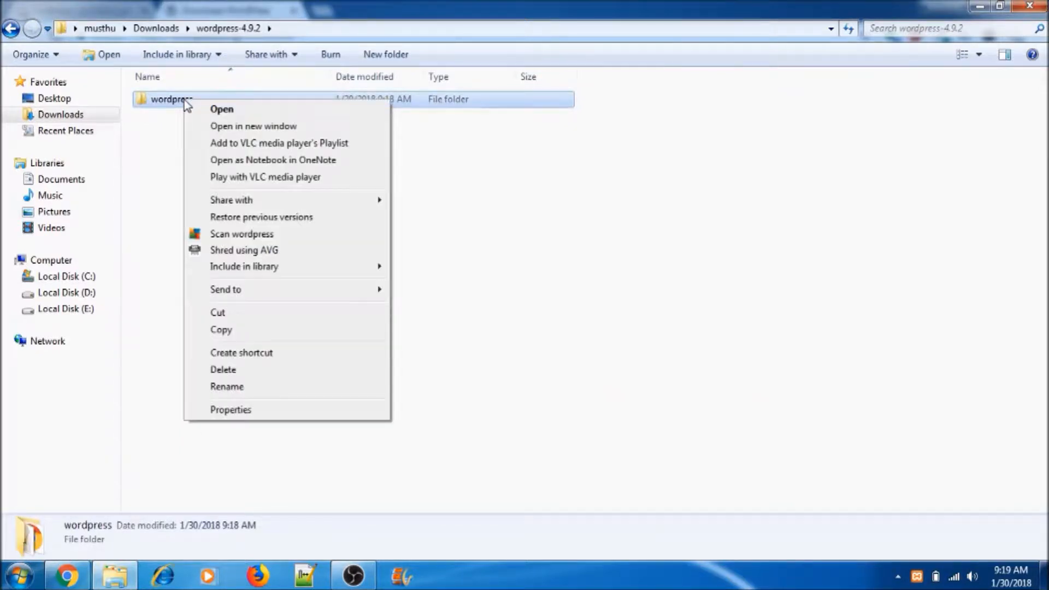
pyautogui.click(228, 334)
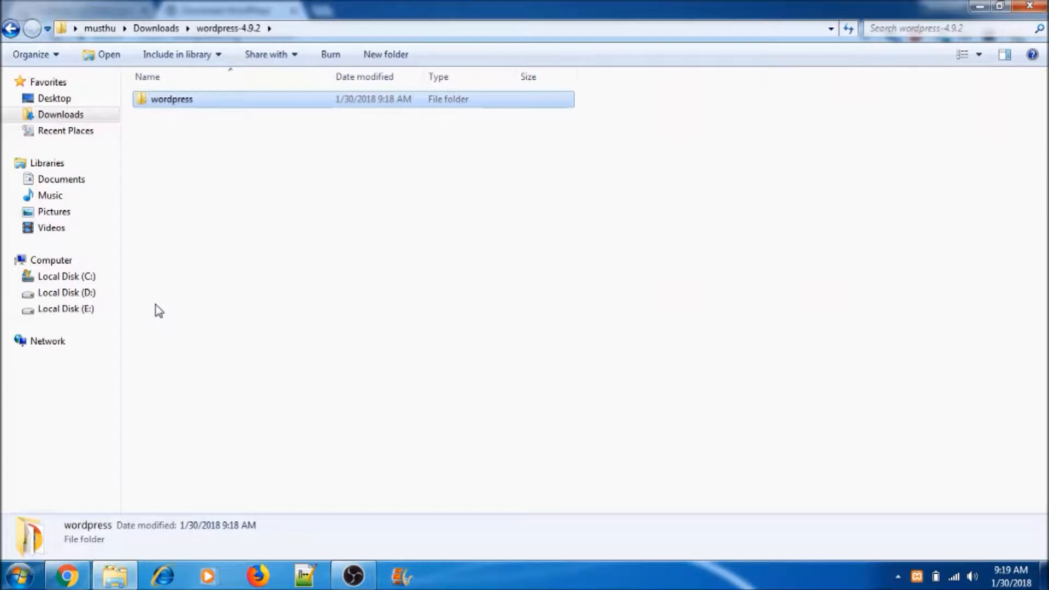
# Step: Paste the wordpress folder into C:\xampp\htdocs
pyautogui.click(85, 279)
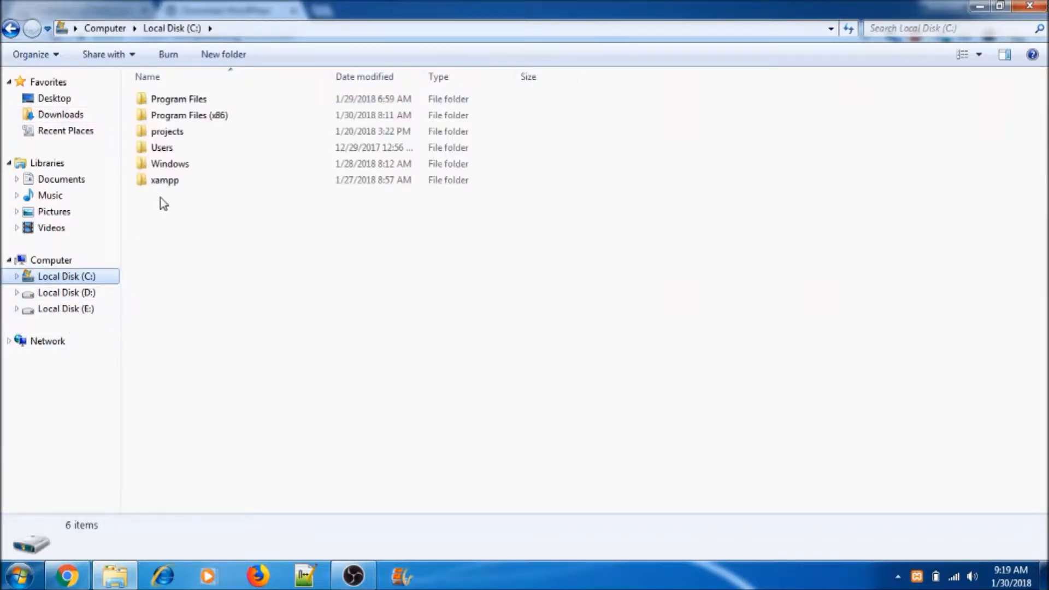
pyautogui.doubleClick(167, 183)
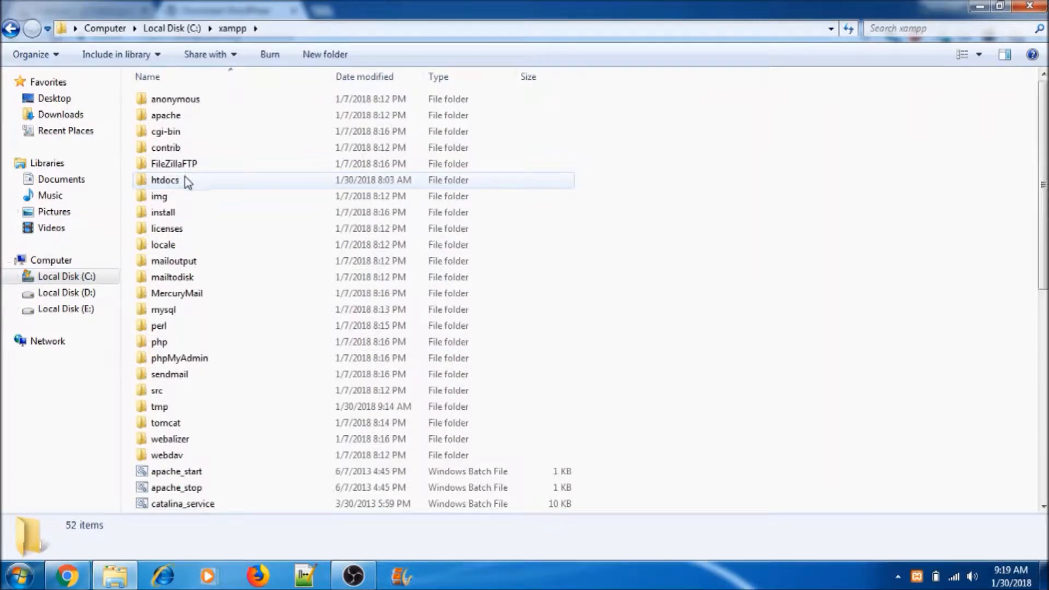
pyautogui.doubleClick(185, 181)
pyautogui.rightClick(199, 420)
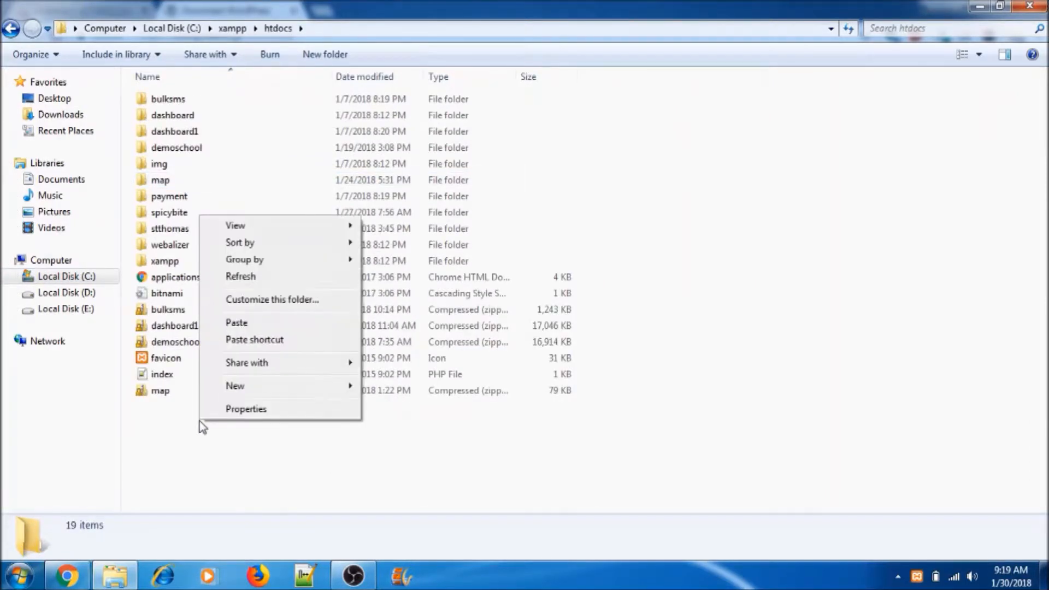
pyautogui.click(235, 320)
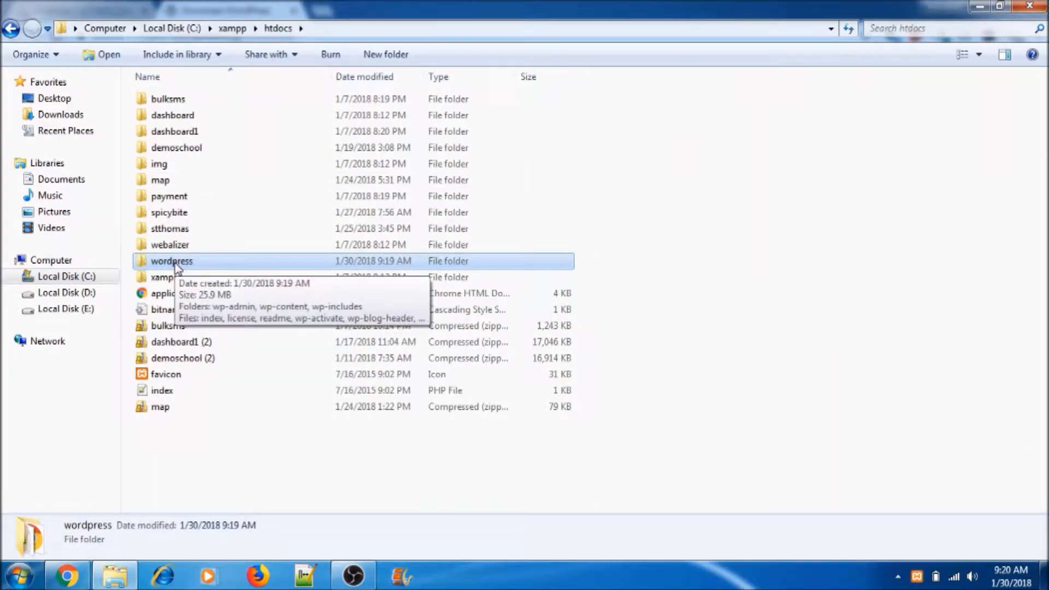
# Step: Rename the pasted wordpress folder to demowebsite
pyautogui.rightClick(175, 263)
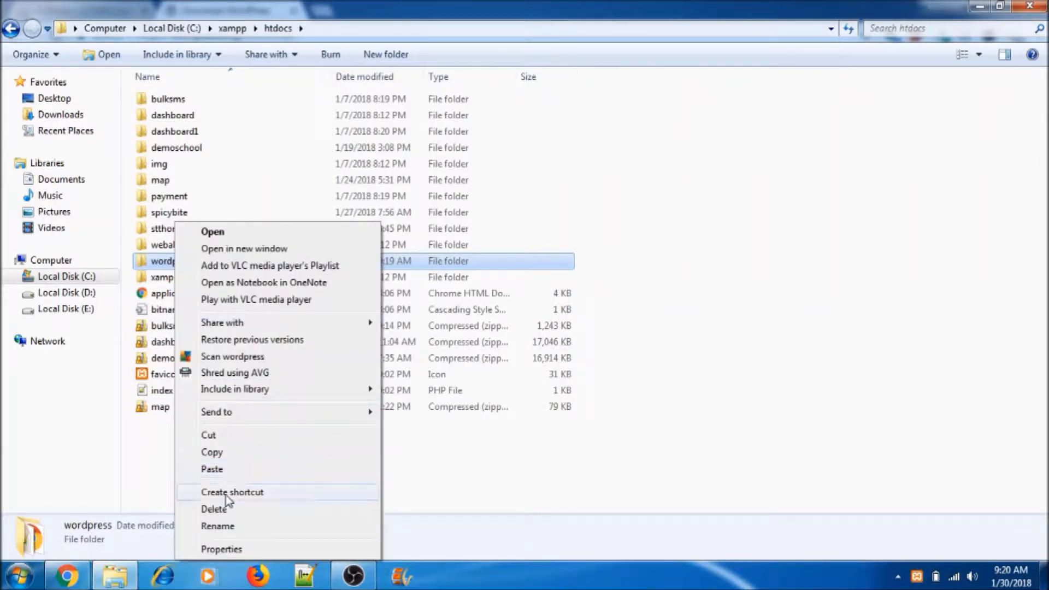
pyautogui.click(225, 528)
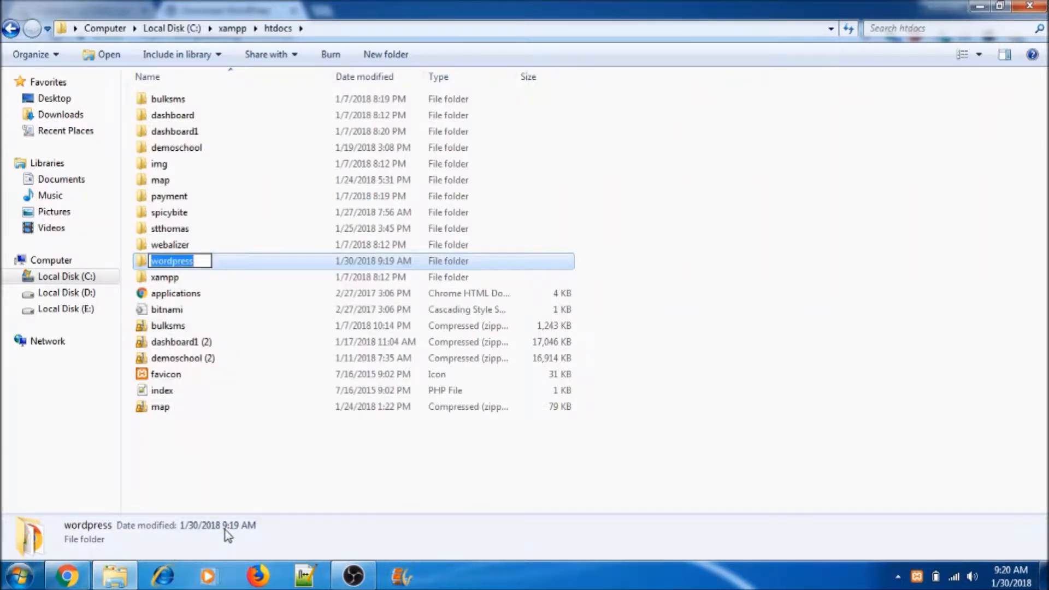
pyautogui.write('demowebsite')
pyautogui.press('Return')
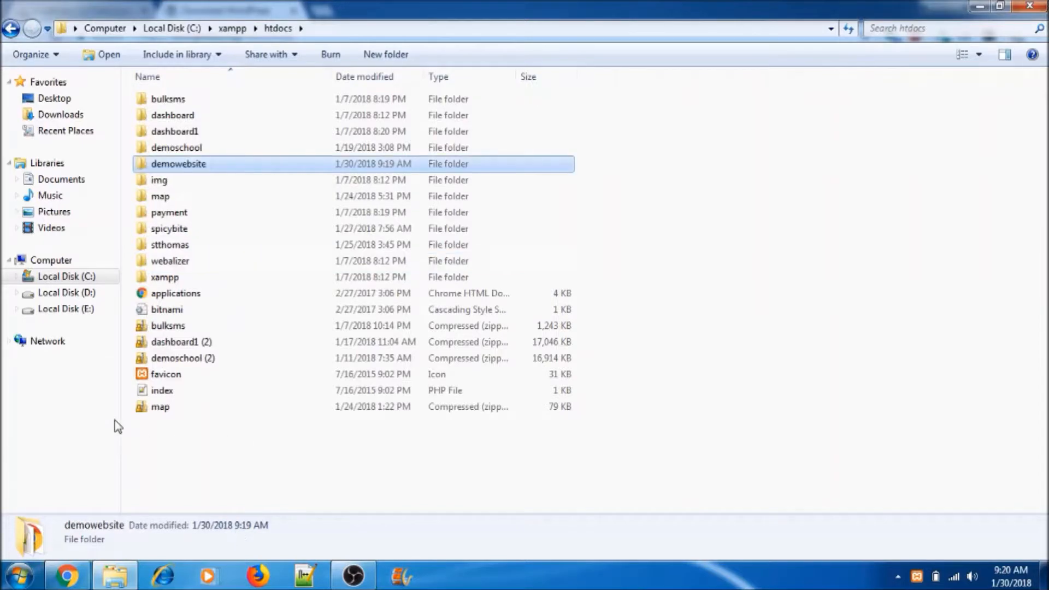
pyautogui.moveTo(78, 575)
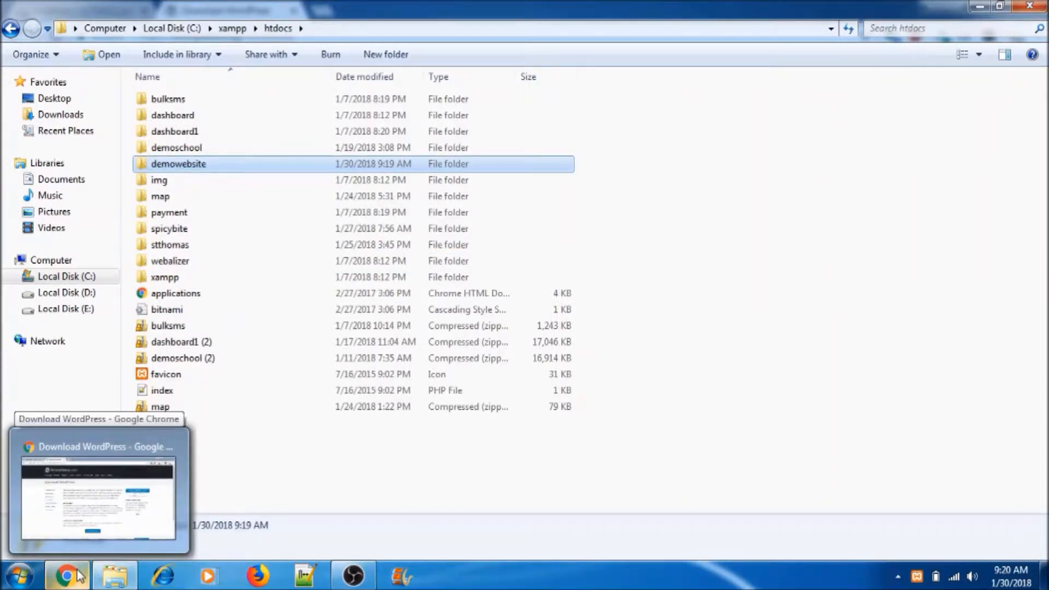
# Step: Load localhost/phpmyadmin in a new browser tab
pyautogui.click(80, 574)
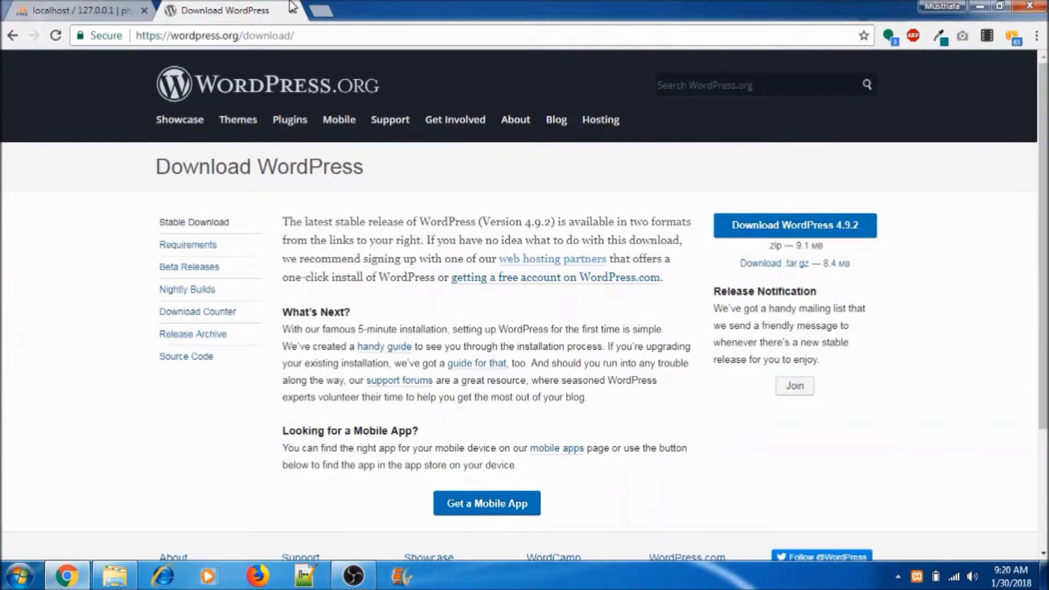
pyautogui.click(318, 13)
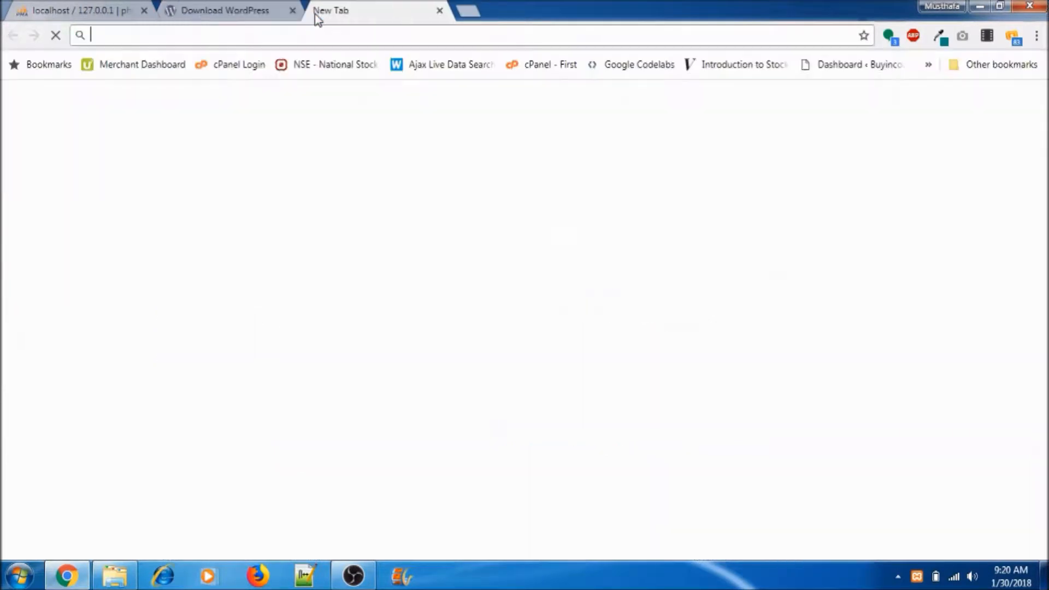
pyautogui.write('local')
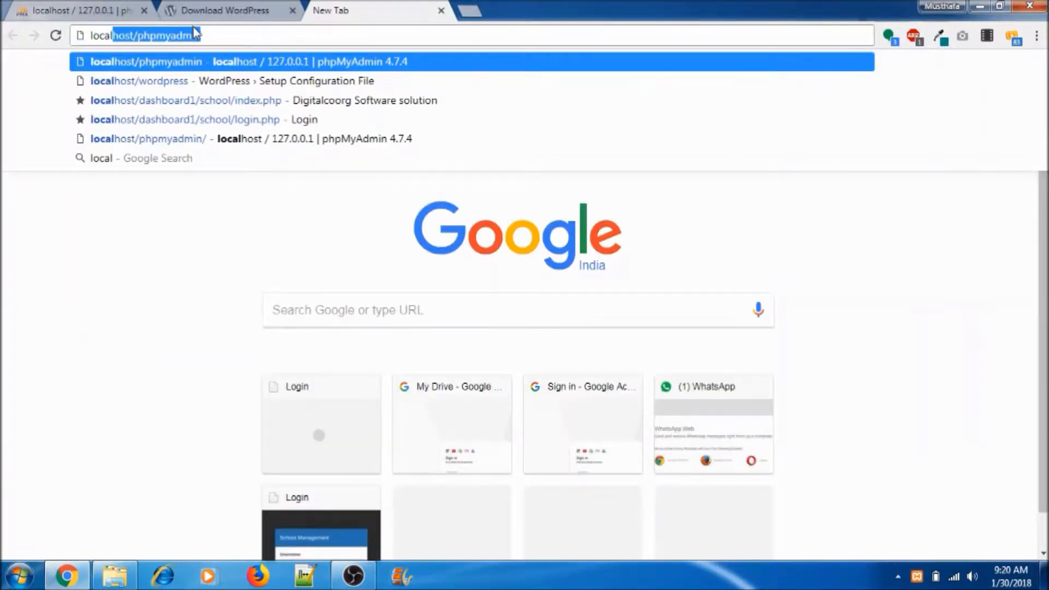
pyautogui.press('Return')
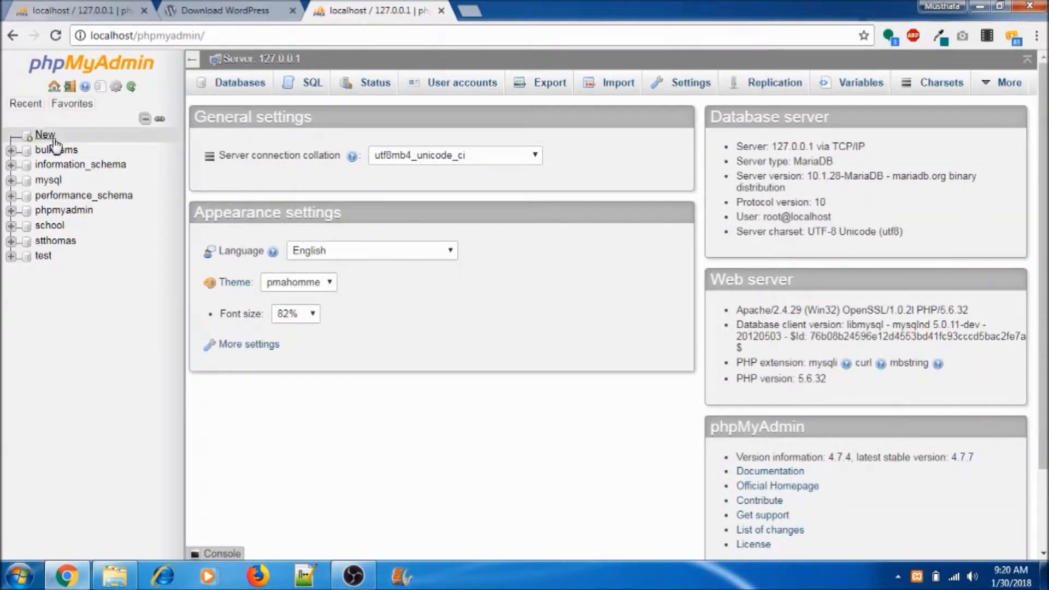
# Step: Create the demodatabase database and tick it in the Databases list
pyautogui.click(43, 138)
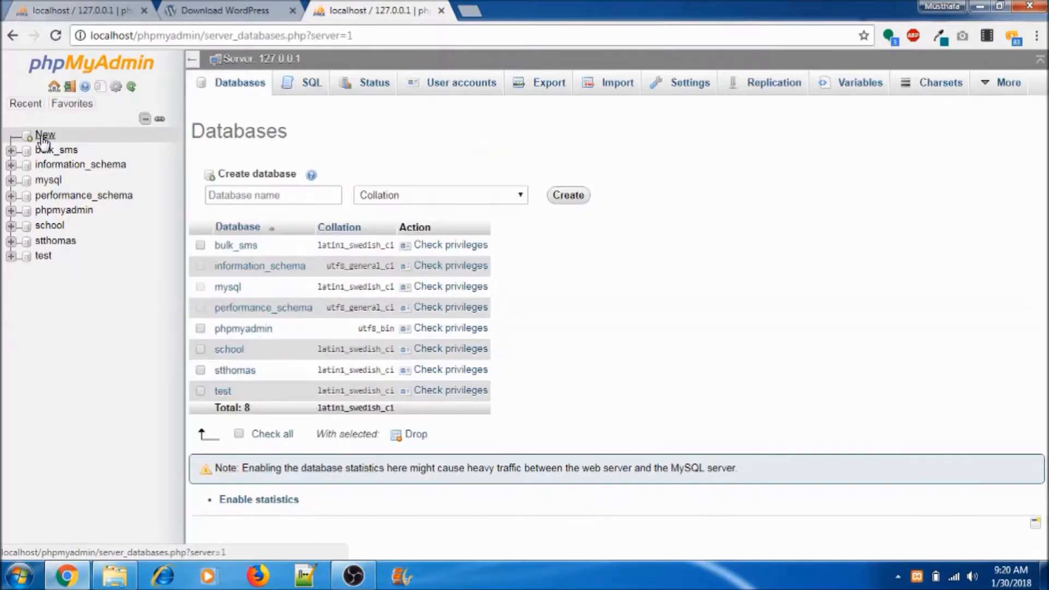
pyautogui.click(225, 195)
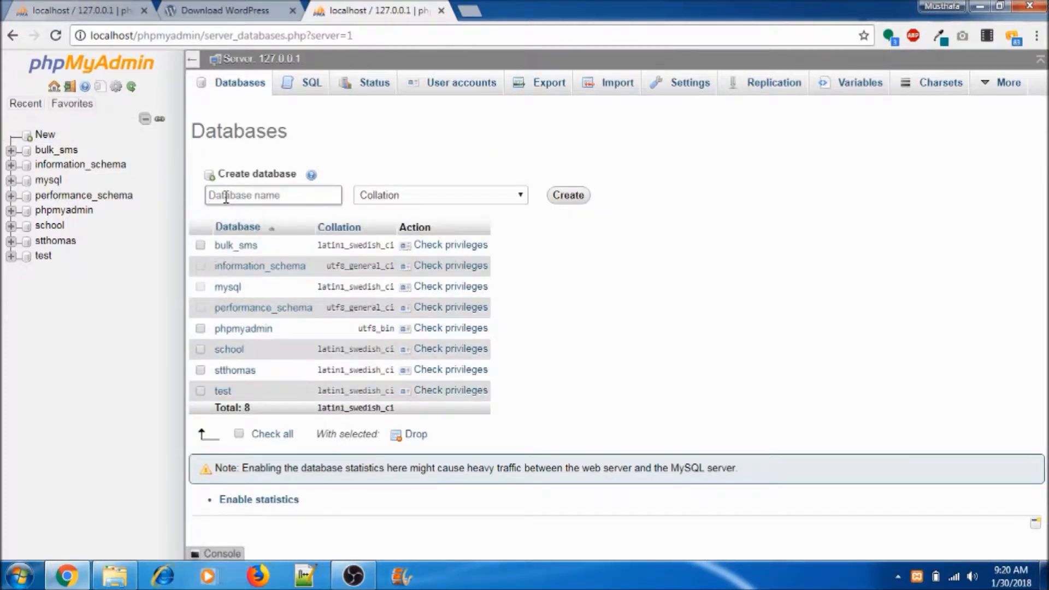
pyautogui.write('demoda')
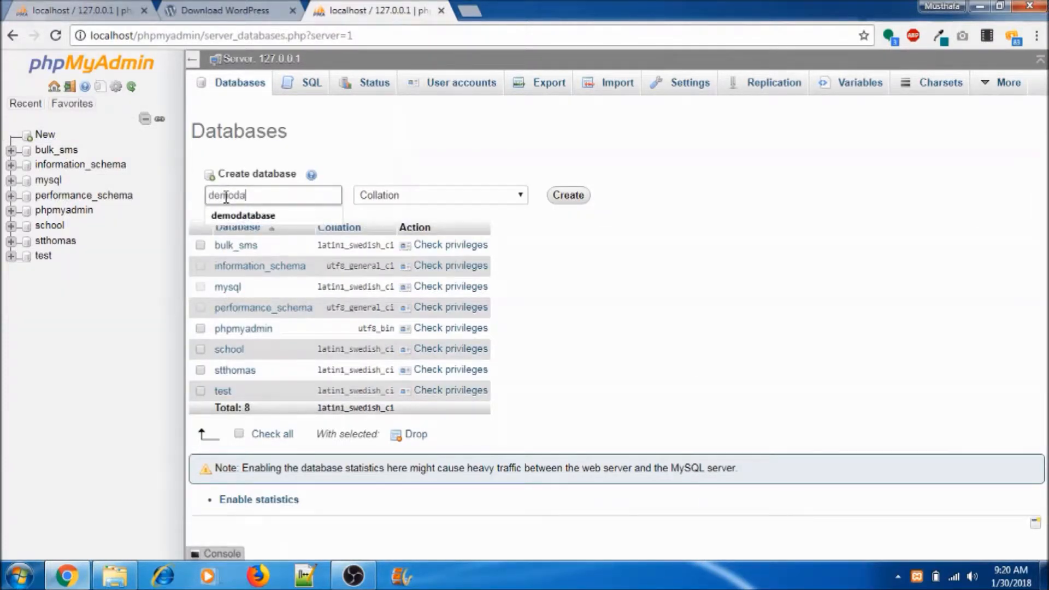
pyautogui.write('tabase')
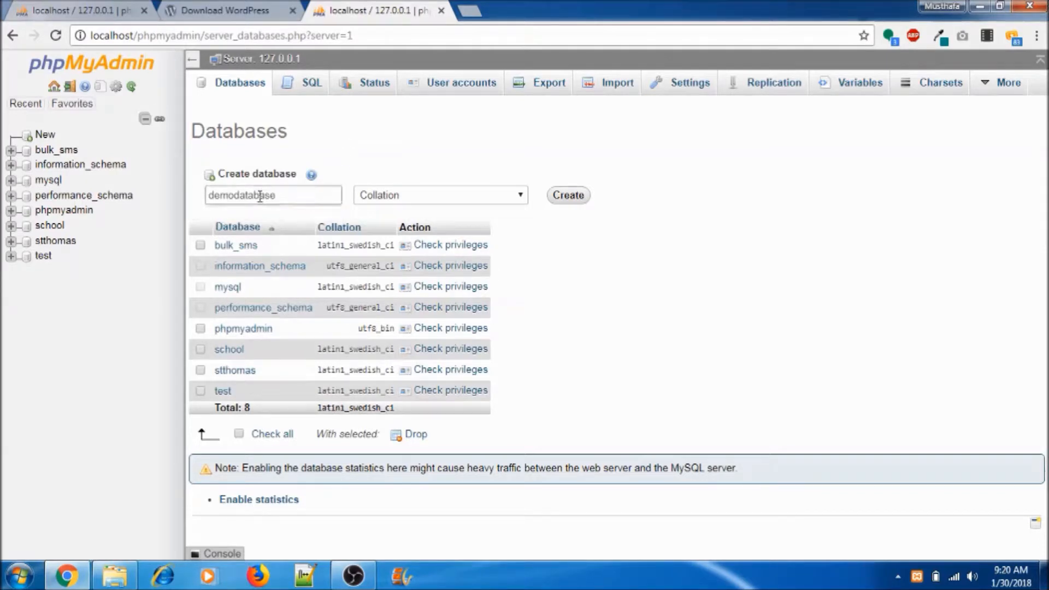
pyautogui.click(571, 195)
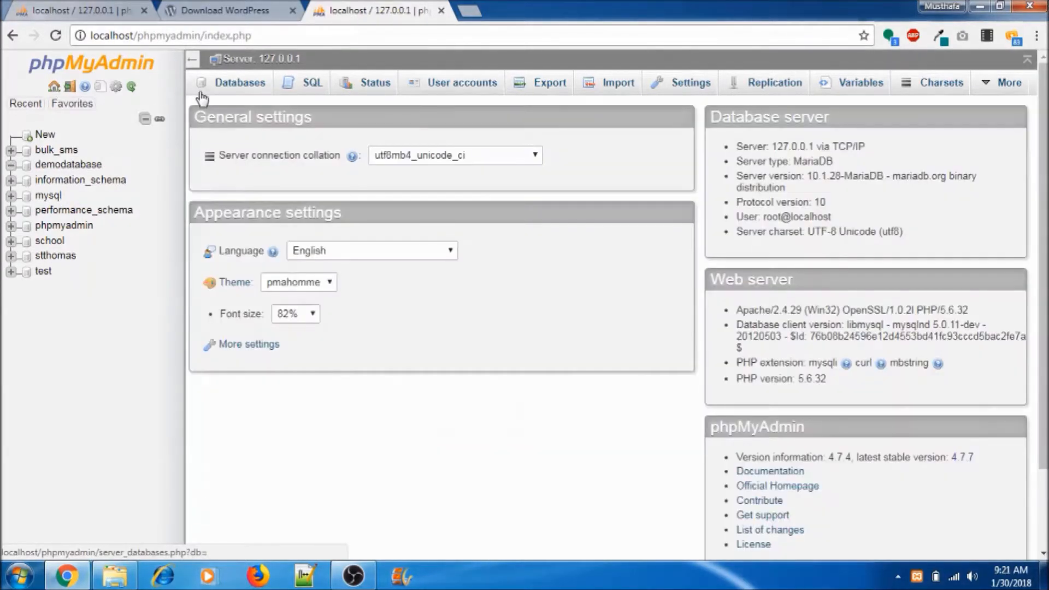
pyautogui.click(234, 83)
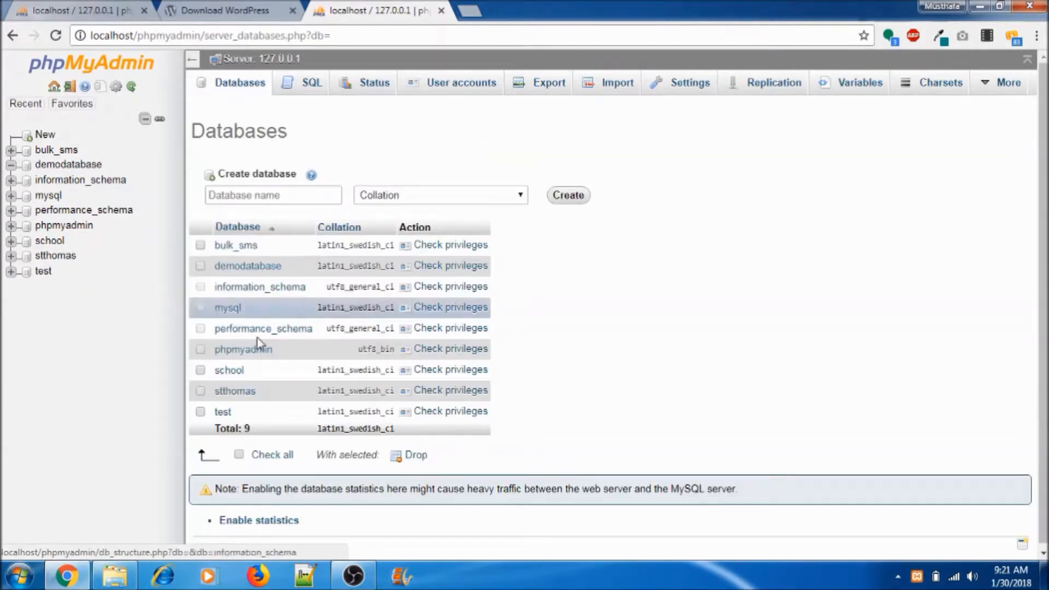
pyautogui.click(201, 267)
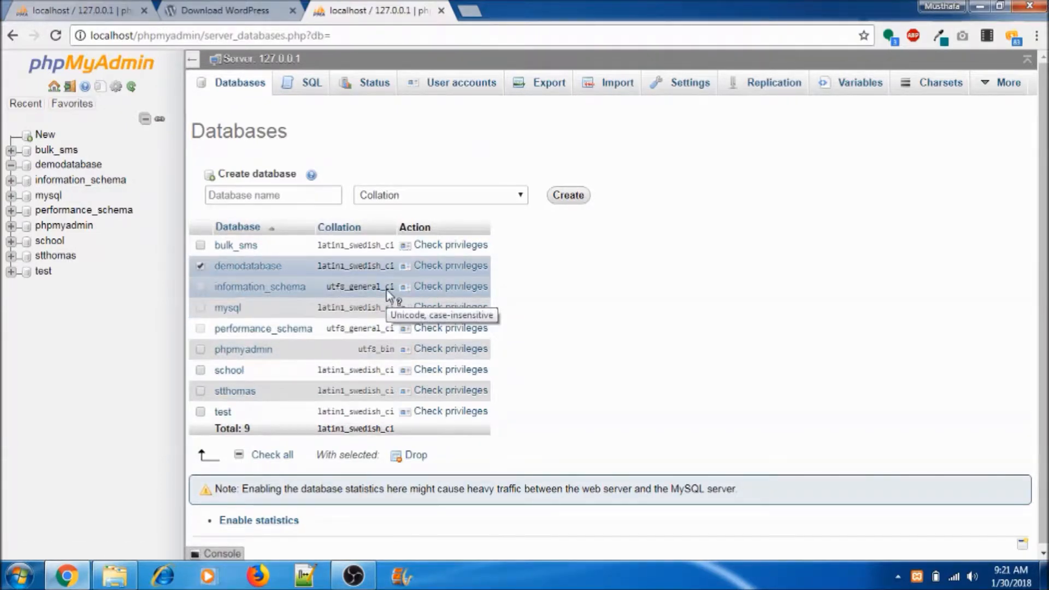
# Step: Start a new user account for demodatabase with a user name and Local host
pyautogui.click(447, 268)
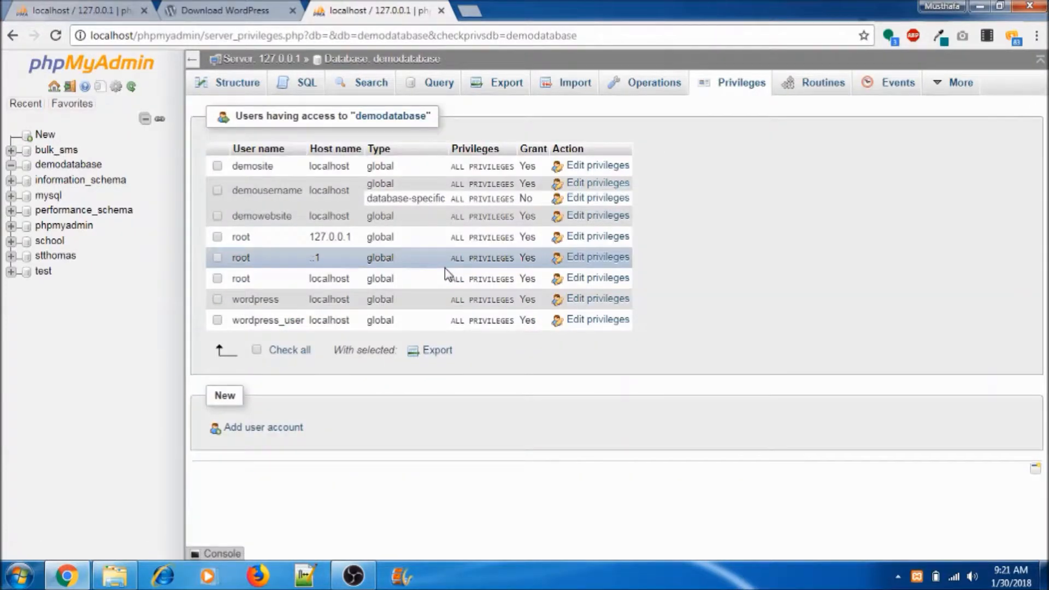
pyautogui.click(258, 429)
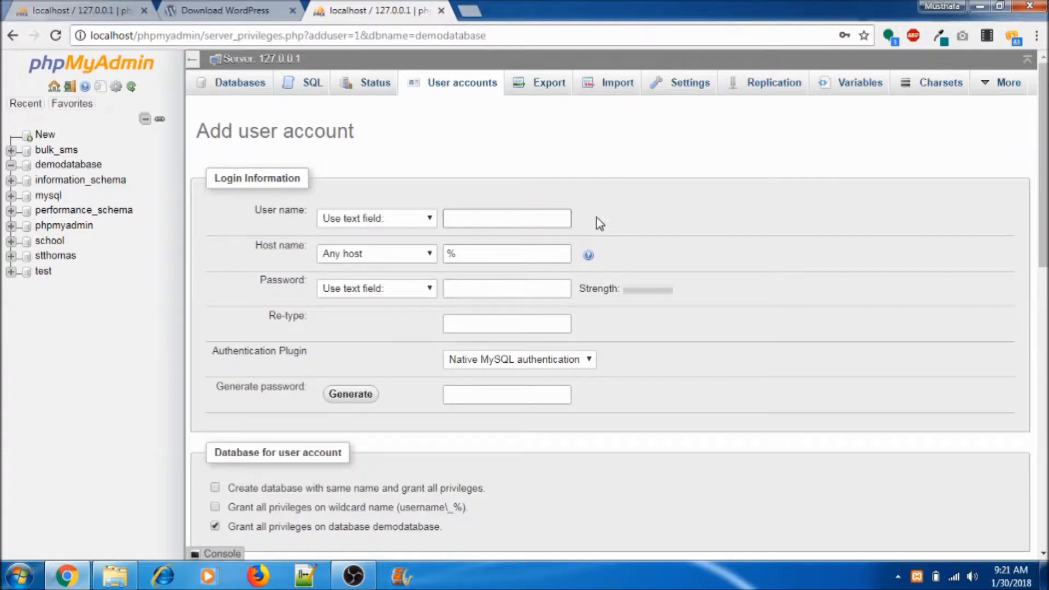
pyautogui.write('mpleu')
pyautogui.write('sernam')
pyautogui.write('e')
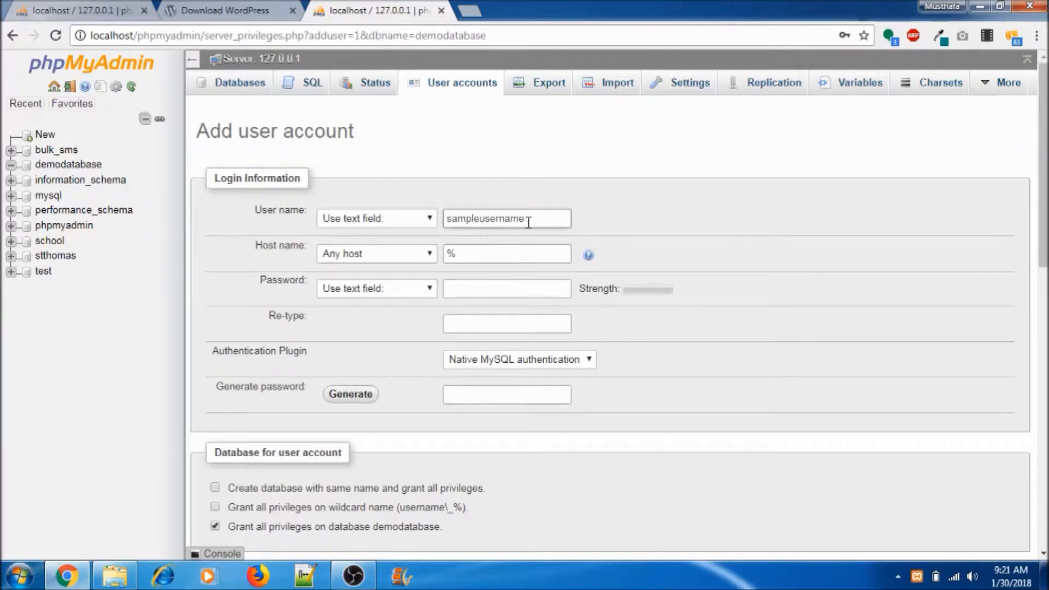
pyautogui.click(419, 256)
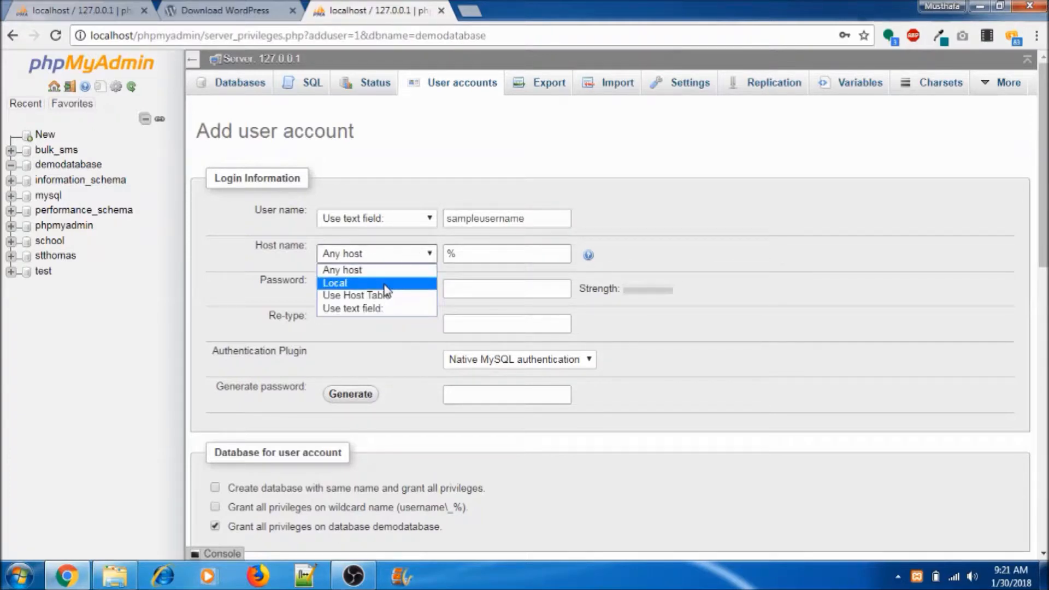
pyautogui.click(386, 283)
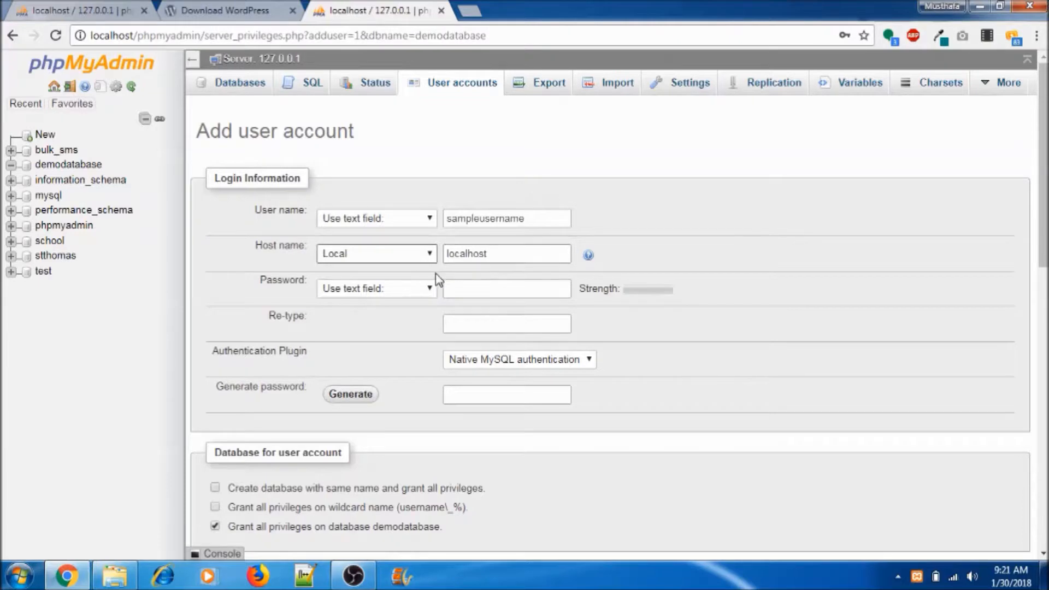
# Step: Set the account's password, grant every global privilege, and create the account
pyautogui.click(474, 289)
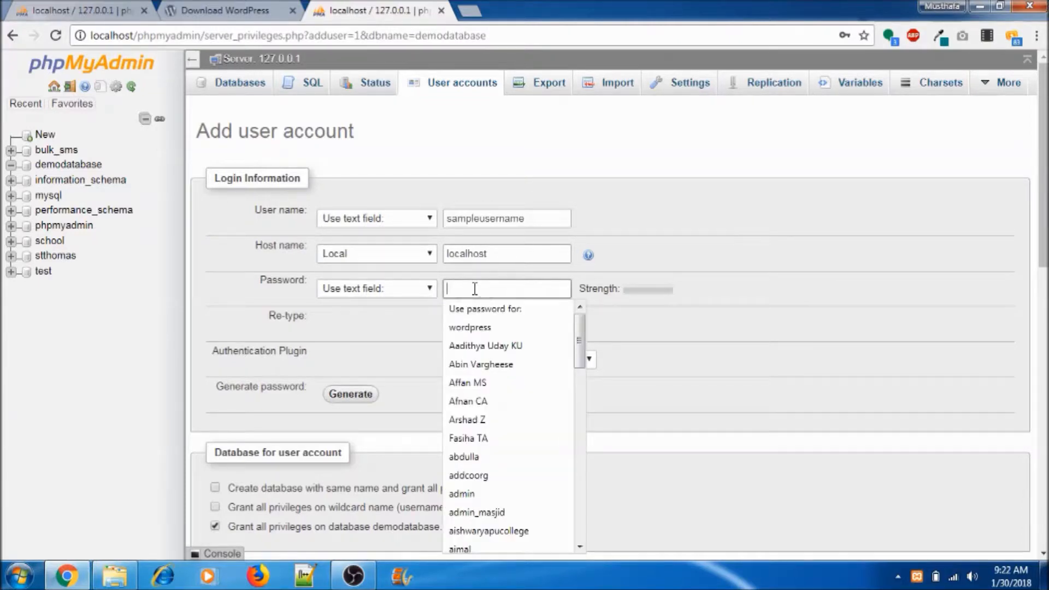
pyautogui.write('•')
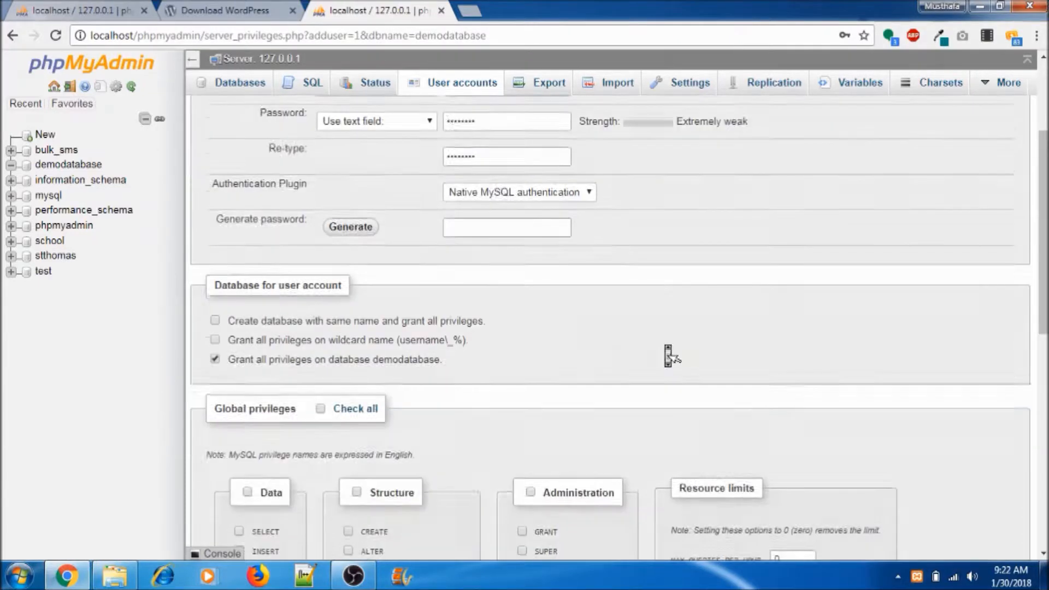
pyautogui.scroll(-2, 665, 349)
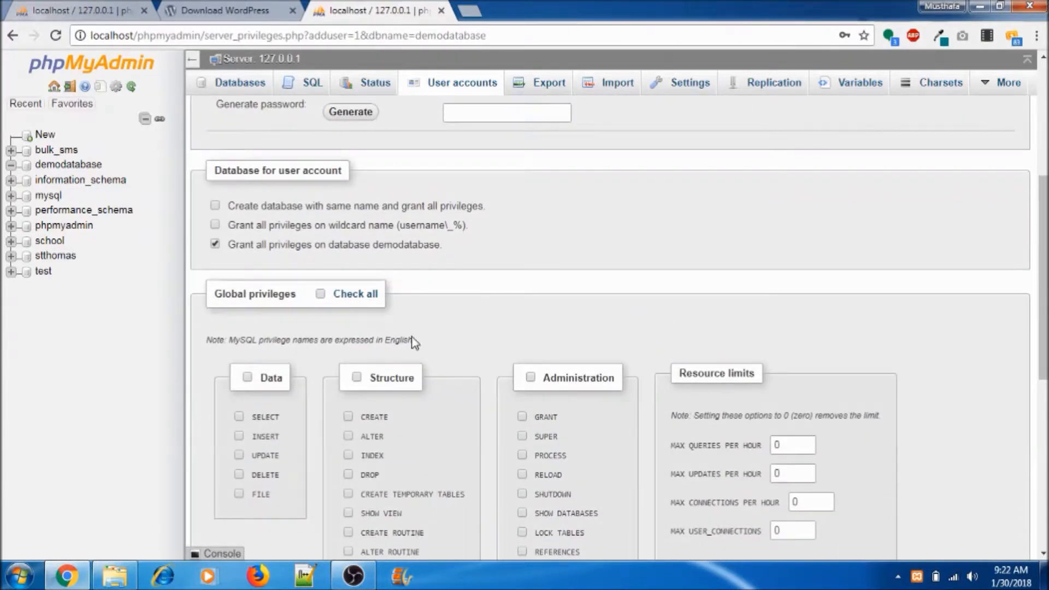
pyautogui.click(320, 294)
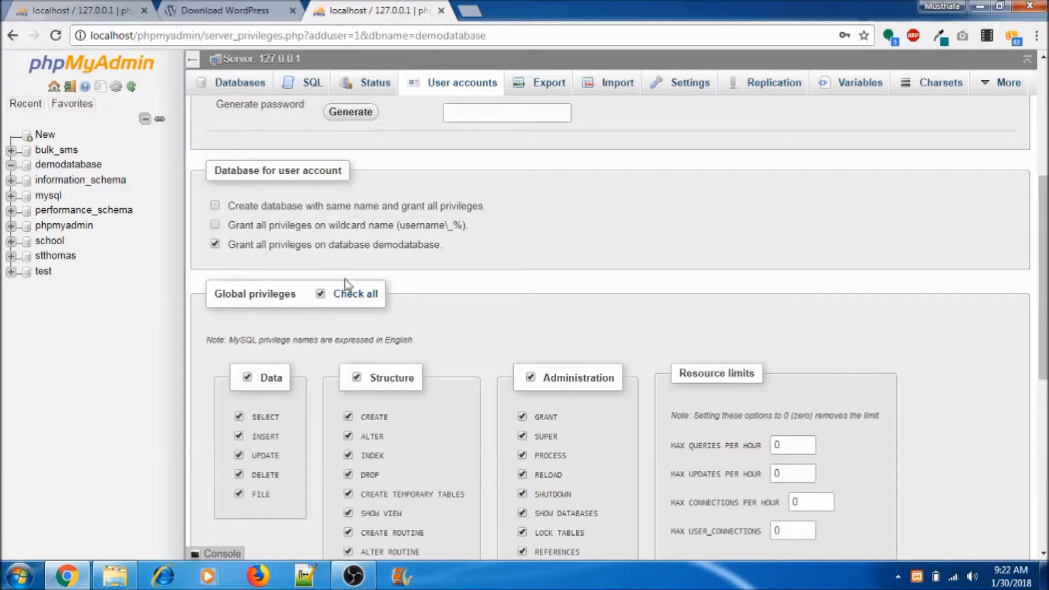
pyautogui.scroll(-8, 664, 253)
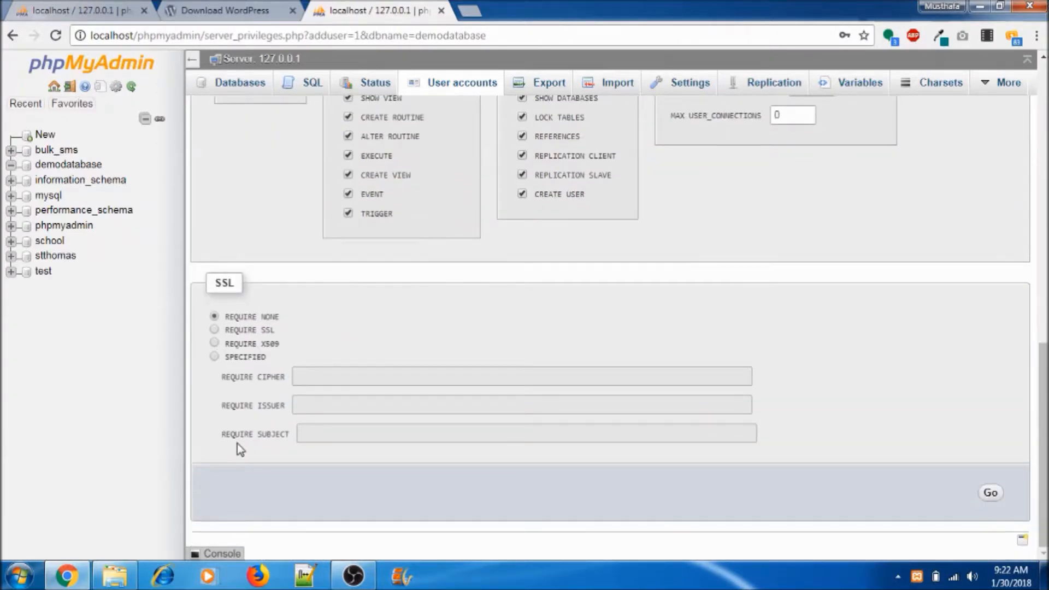
pyautogui.click(991, 493)
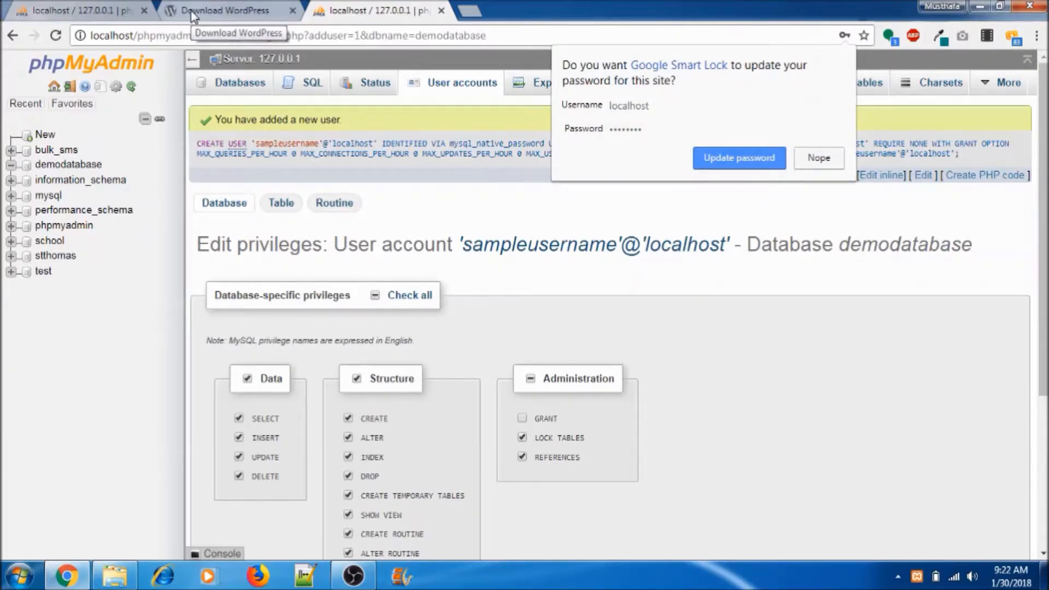
pyautogui.click(135, 584)
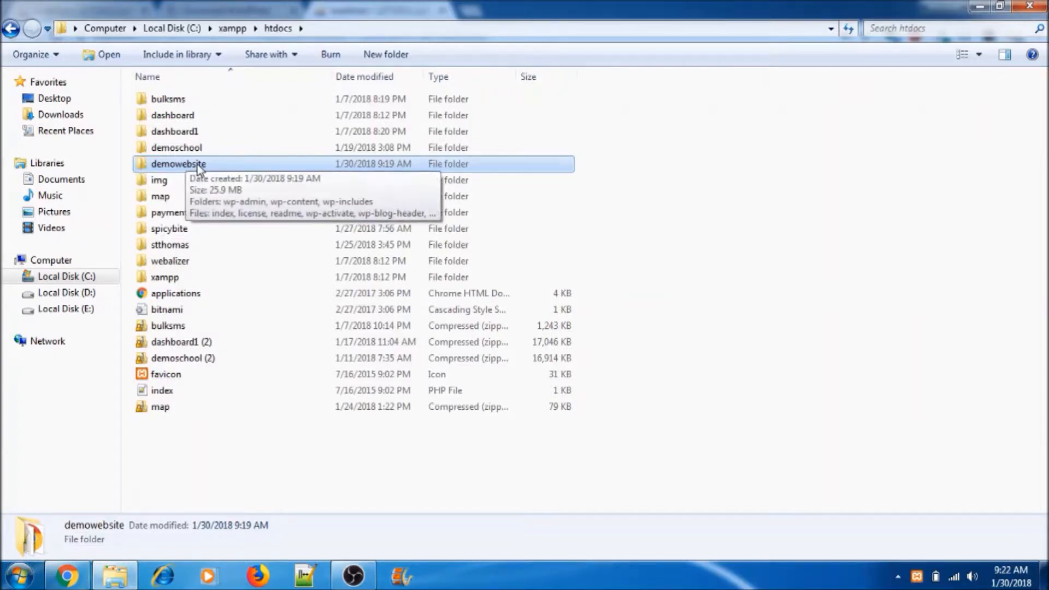
pyautogui.hotkey('alt', 'Tab')
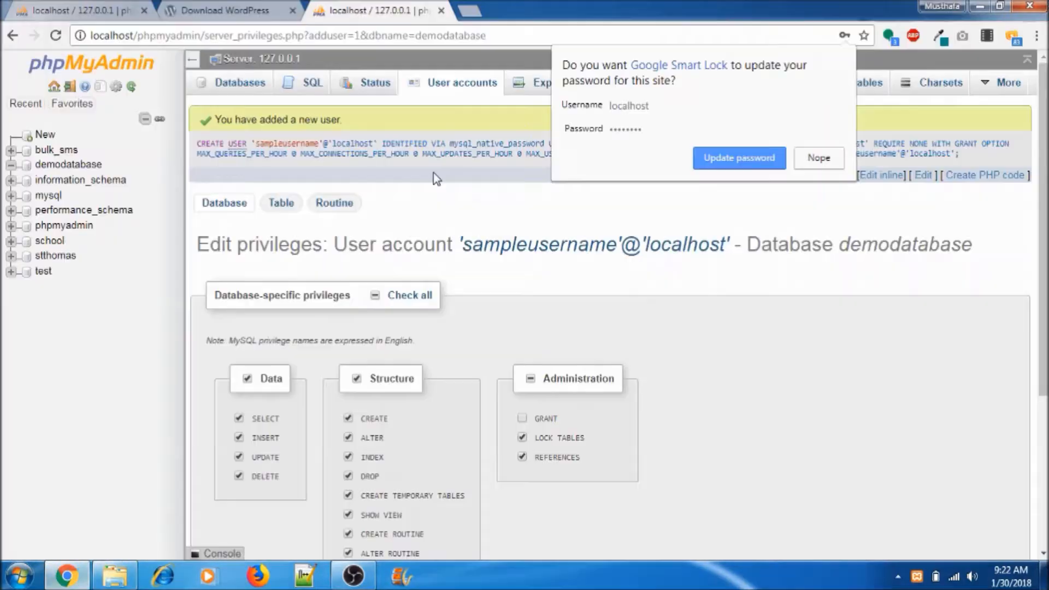
# Step: Load localhost/demowebsite in a new tab and scroll to the English (United States) Continue button
pyautogui.click(467, 11)
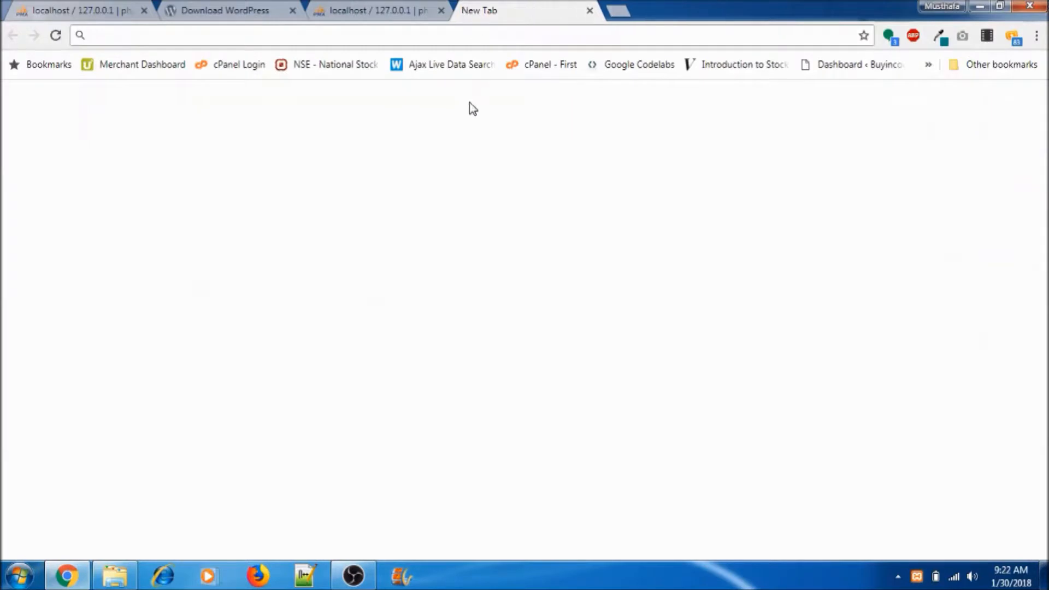
pyautogui.write('localh')
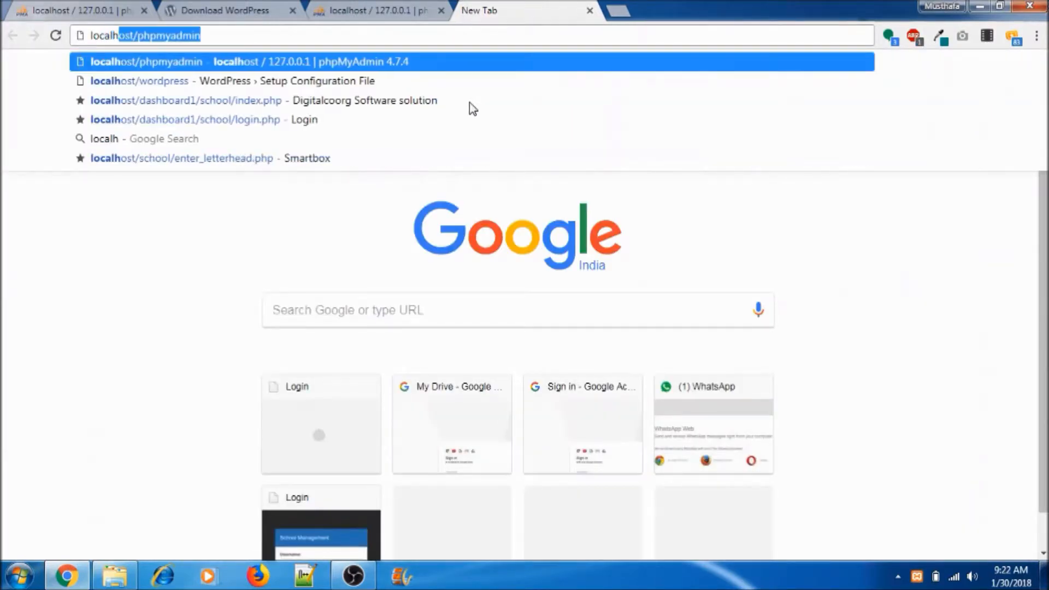
pyautogui.write('ost/')
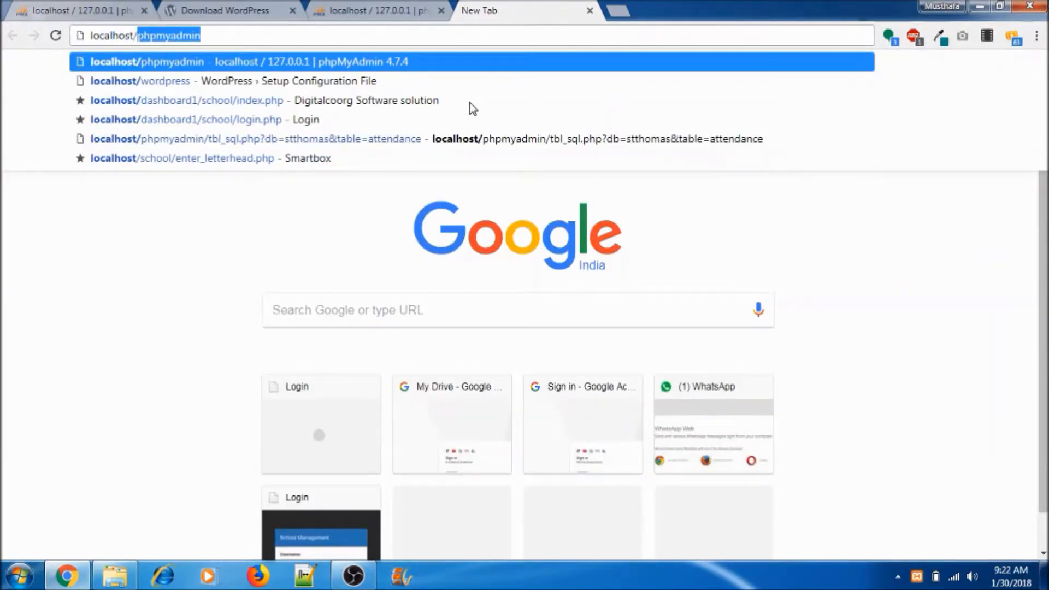
pyautogui.write('dem')
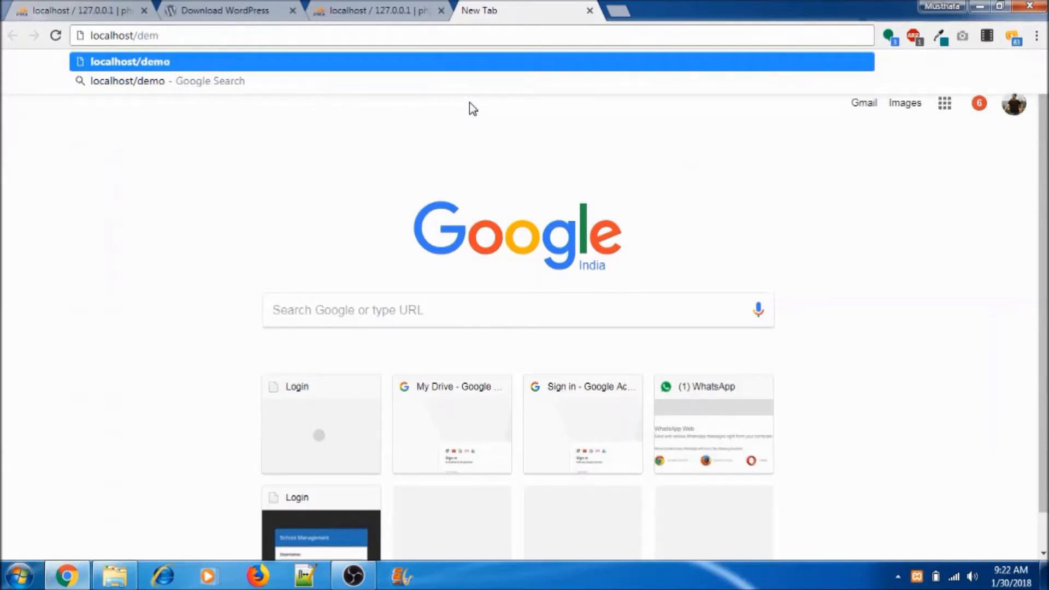
pyautogui.write('owebsite')
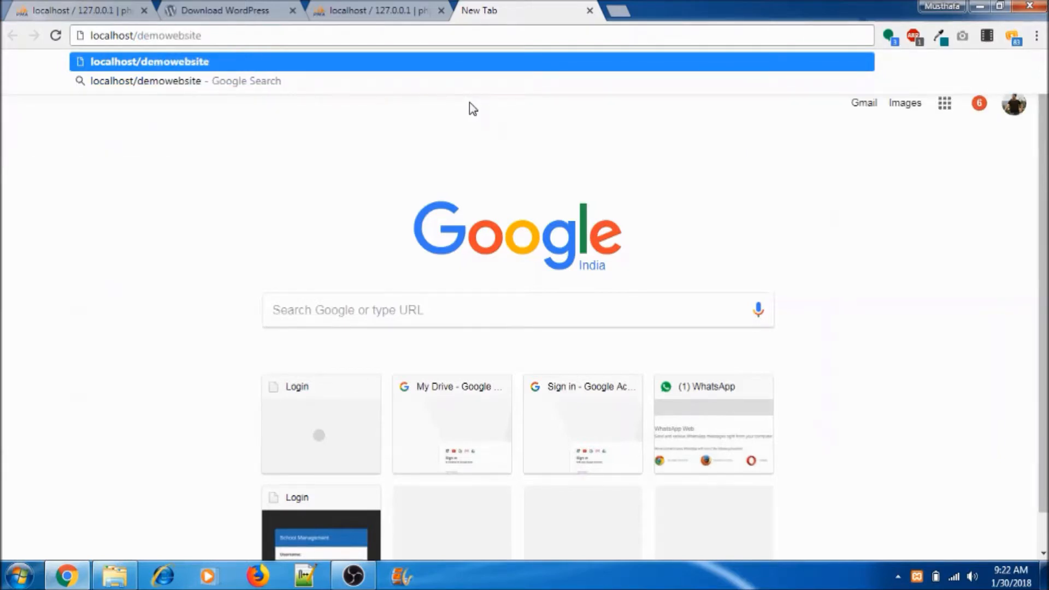
pyautogui.press('Return')
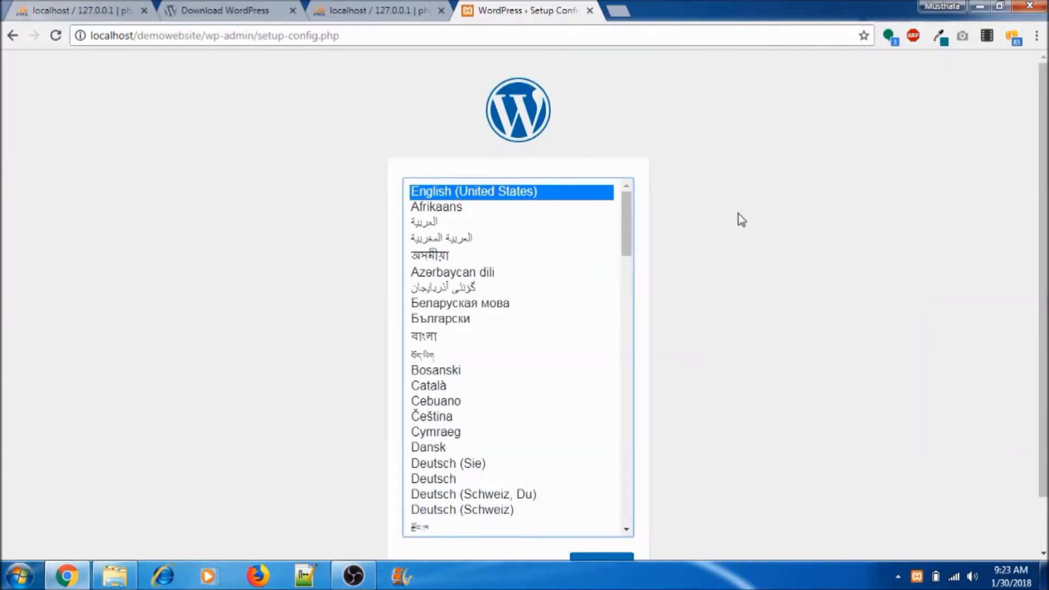
pyautogui.scroll(-2, 738, 213)
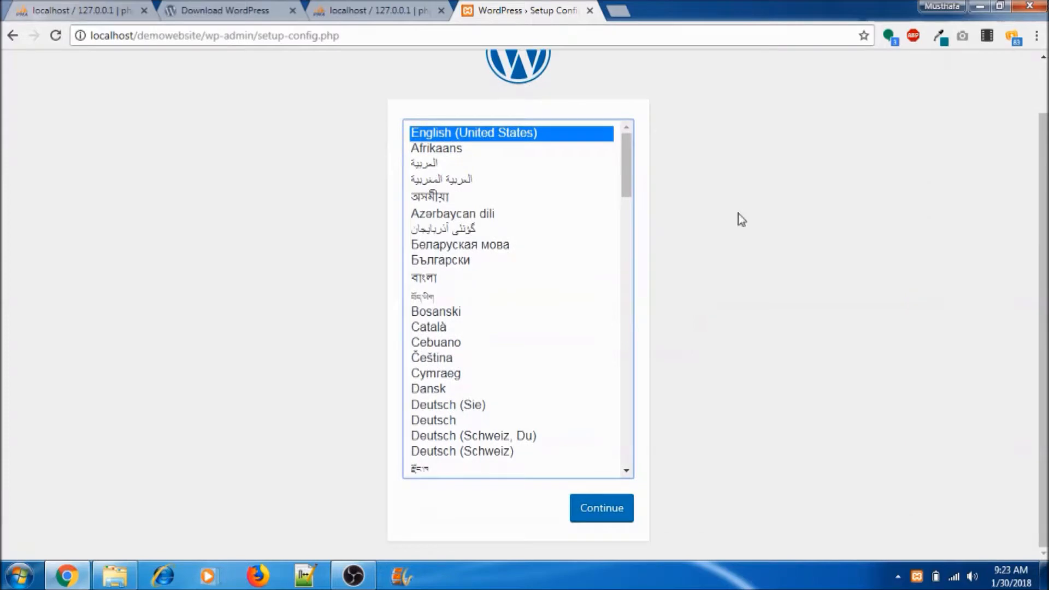
# Step: Continue setup in English and enter demodatabase as the Database Name
pyautogui.click(605, 511)
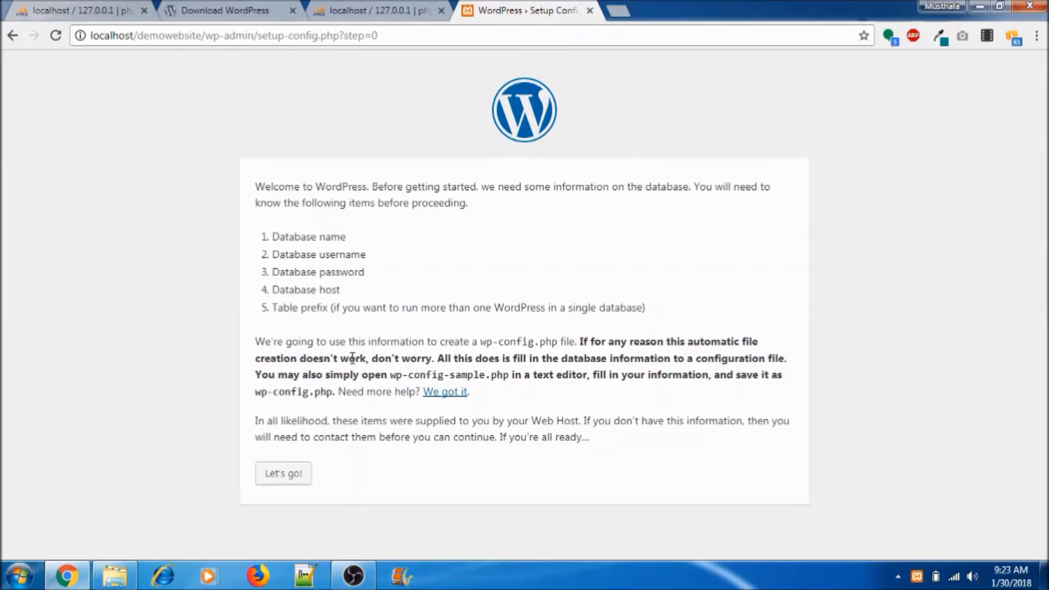
pyautogui.click(284, 476)
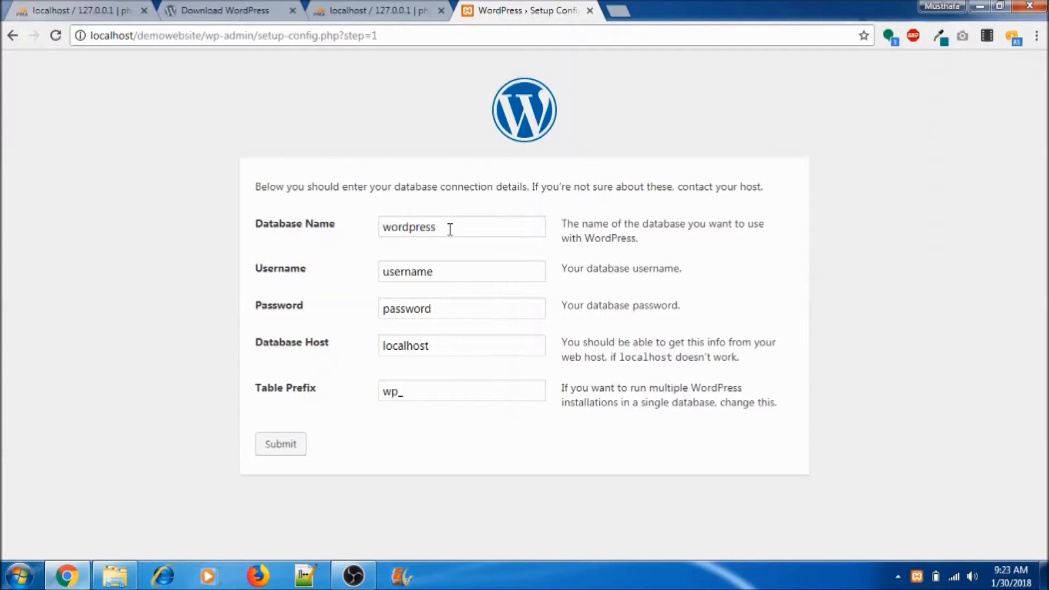
pyautogui.moveTo(450, 229); pyautogui.dragTo(372, 231)
pyautogui.click(352, 16)
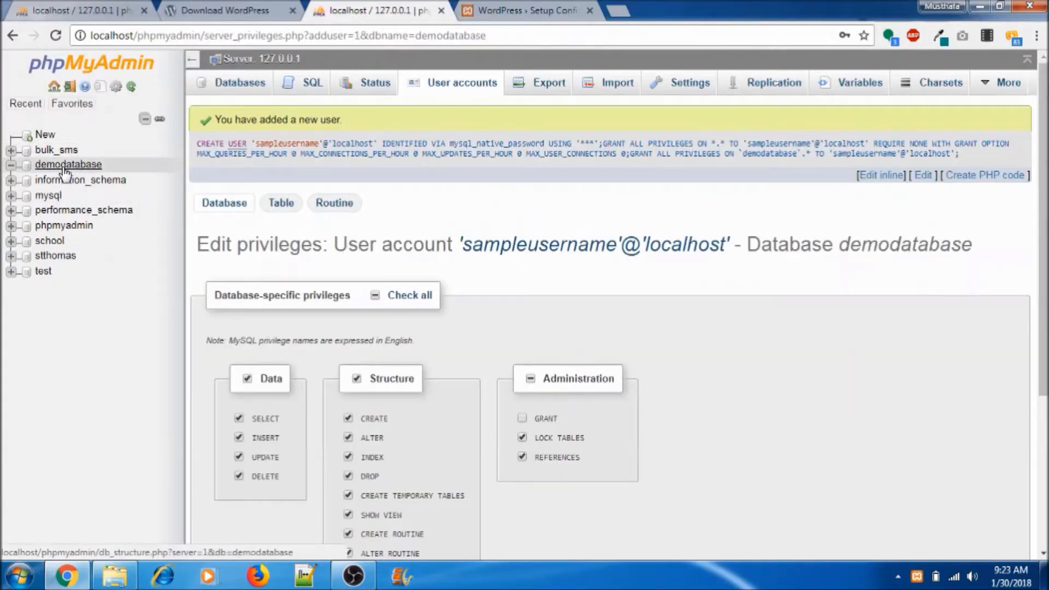
pyautogui.click(509, 12)
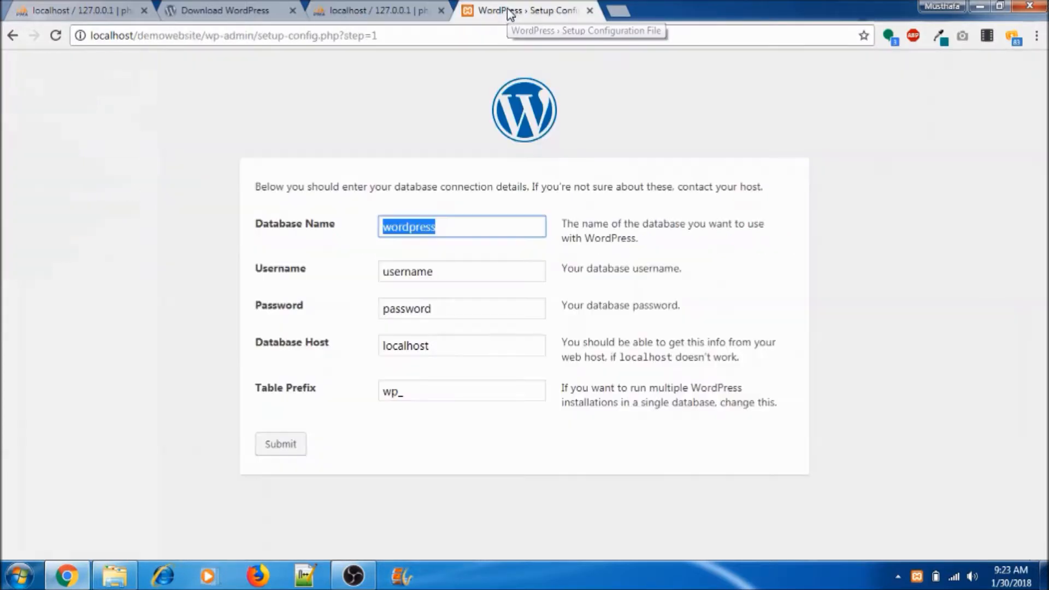
pyautogui.write('dem')
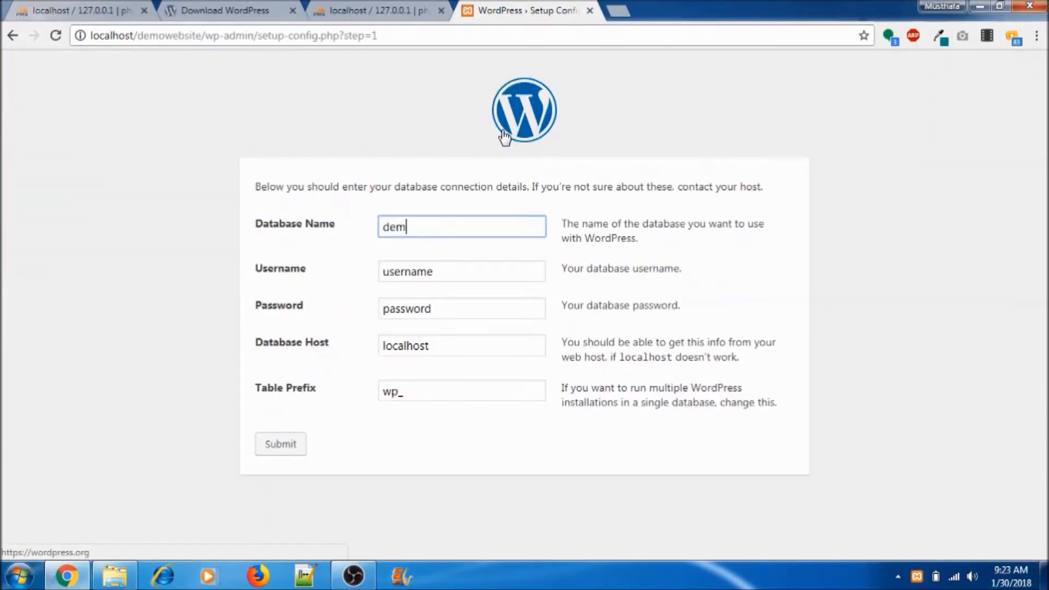
pyautogui.write('odatabase')
# Step: Change the database Username to demousername
pyautogui.moveTo(445, 268); pyautogui.dragTo(352, 282)
pyautogui.click(384, 272)
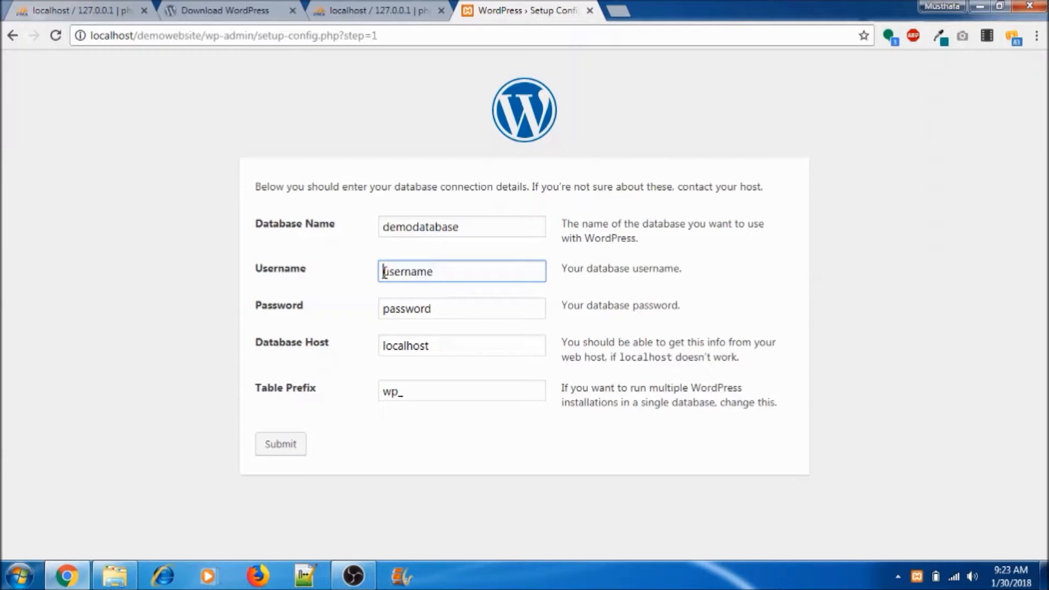
pyautogui.write('demo')
# Step: Submit the connection details and run the installation, scrolling to the Information needed form
pyautogui.click(280, 446)
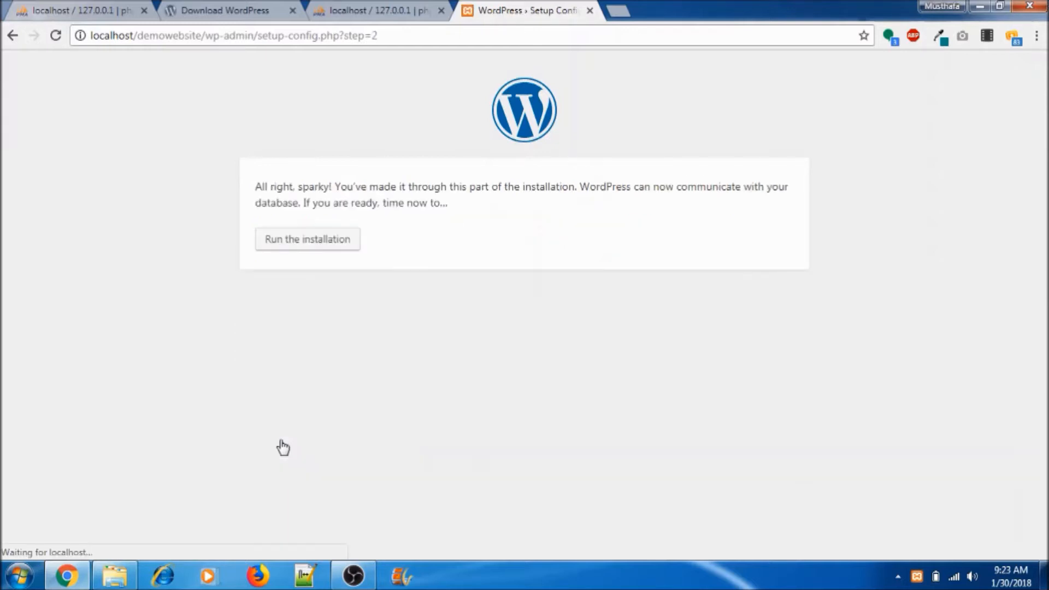
pyautogui.click(293, 246)
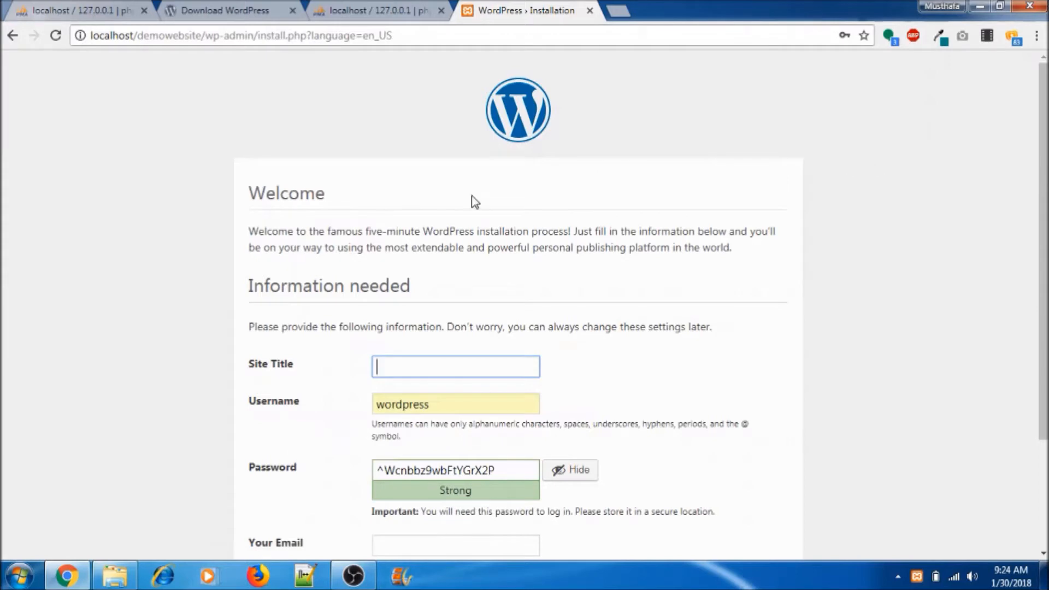
pyautogui.scroll(-3, 573, 225)
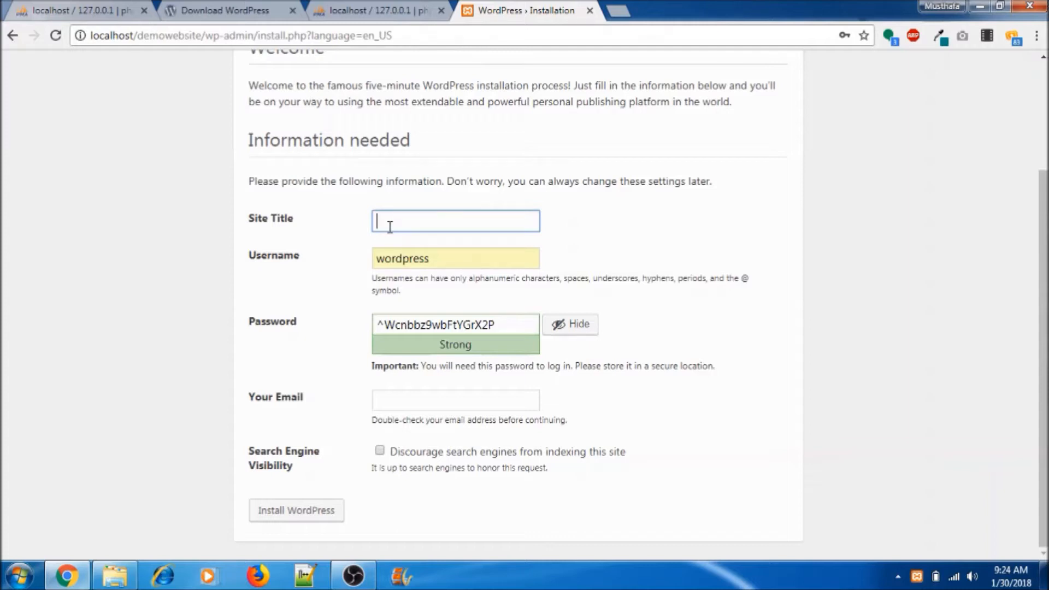
# Step: Enter the site title My Sample Website, an admin username, and a password
pyautogui.write('My Sample Website')
pyautogui.click(457, 262)
pyautogui.moveTo(456, 261); pyautogui.dragTo(339, 256)
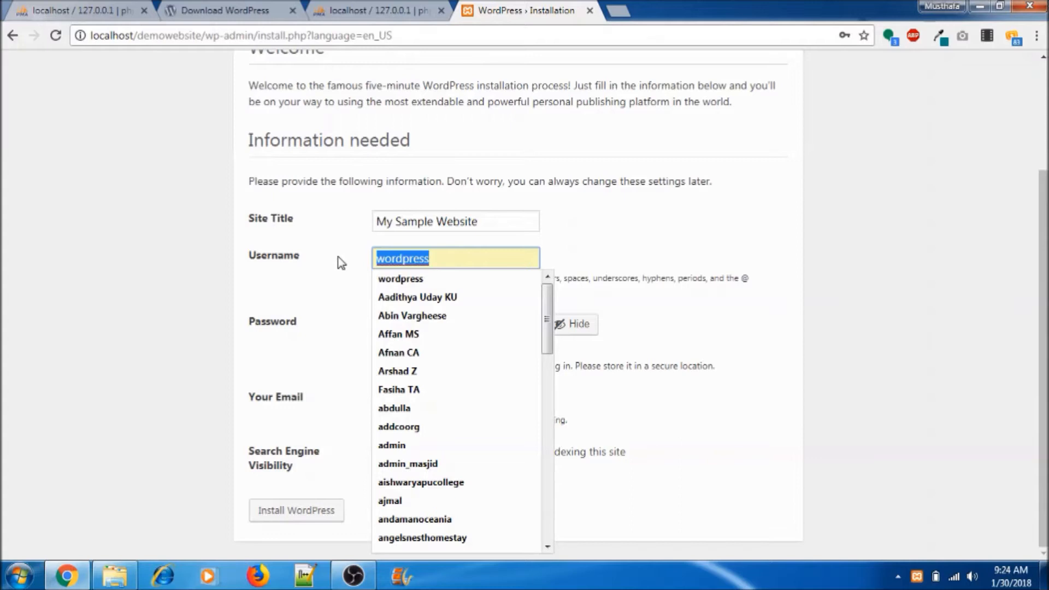
pyautogui.write('username')
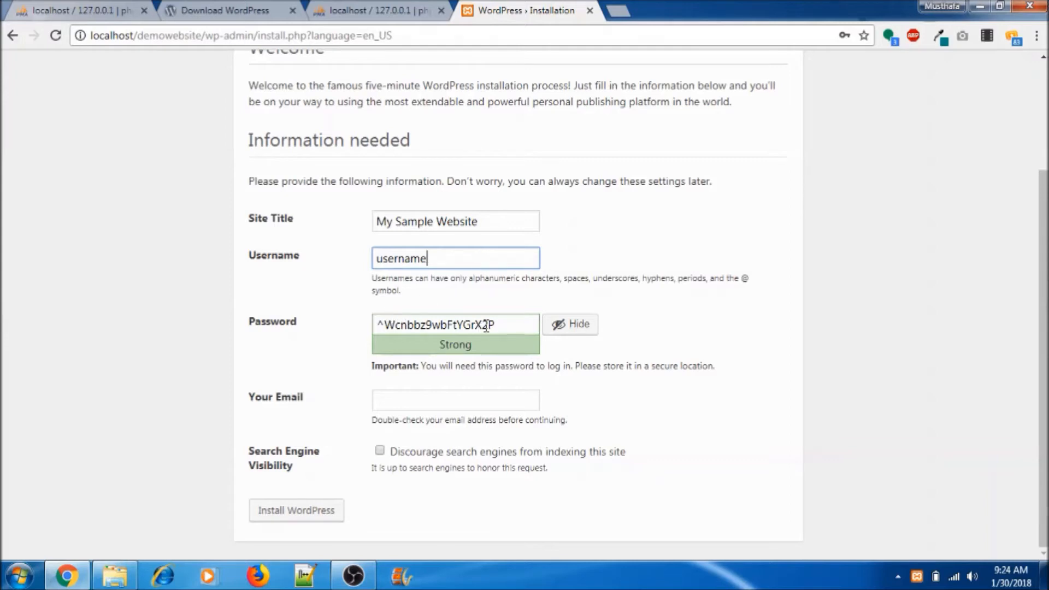
pyautogui.moveTo(495, 325); pyautogui.dragTo(347, 325)
pyautogui.write('password')
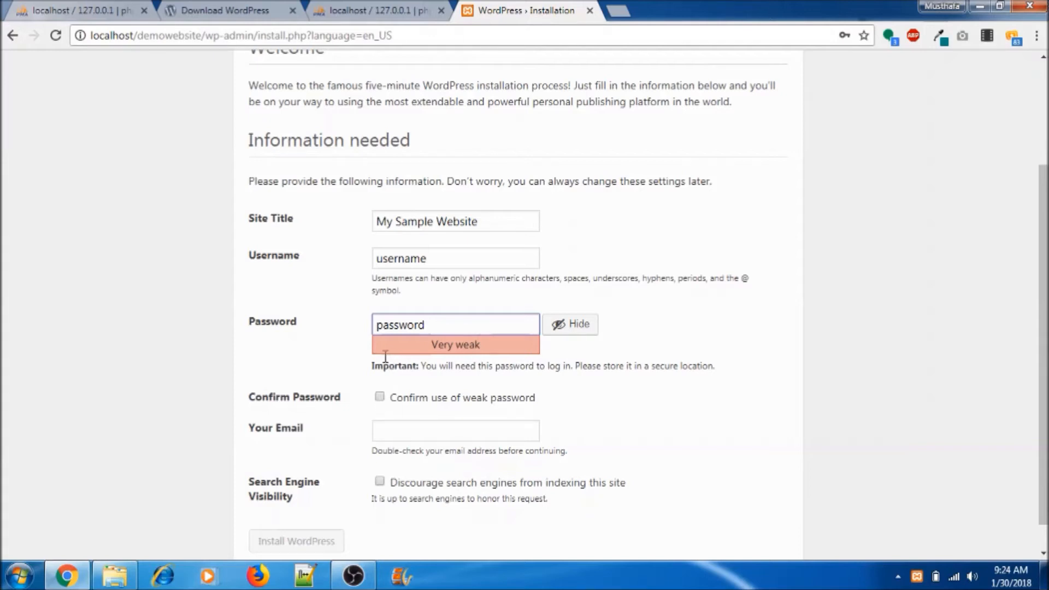
# Step: Confirm the weak password, fill the admin e-mail from autofill, and install WordPress
pyautogui.click(379, 397)
pyautogui.click(389, 428)
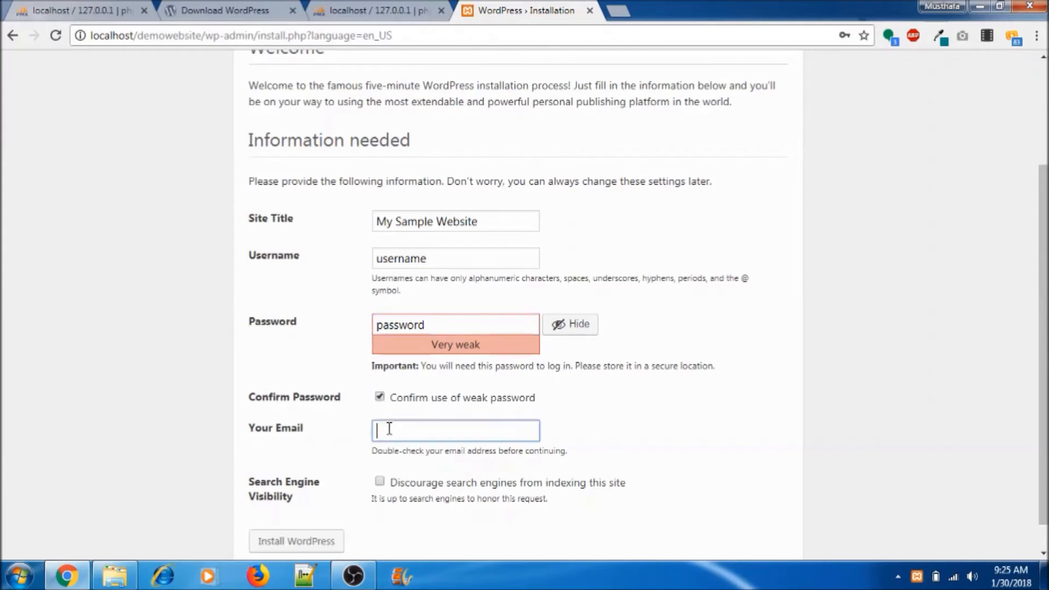
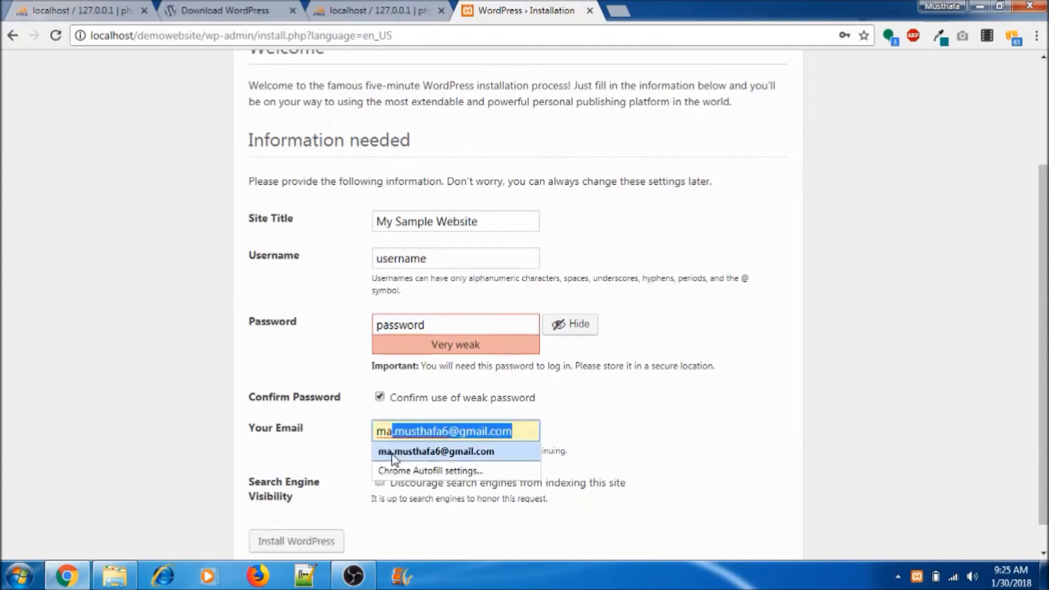
pyautogui.click(408, 452)
pyautogui.scroll(-1, 103, 456)
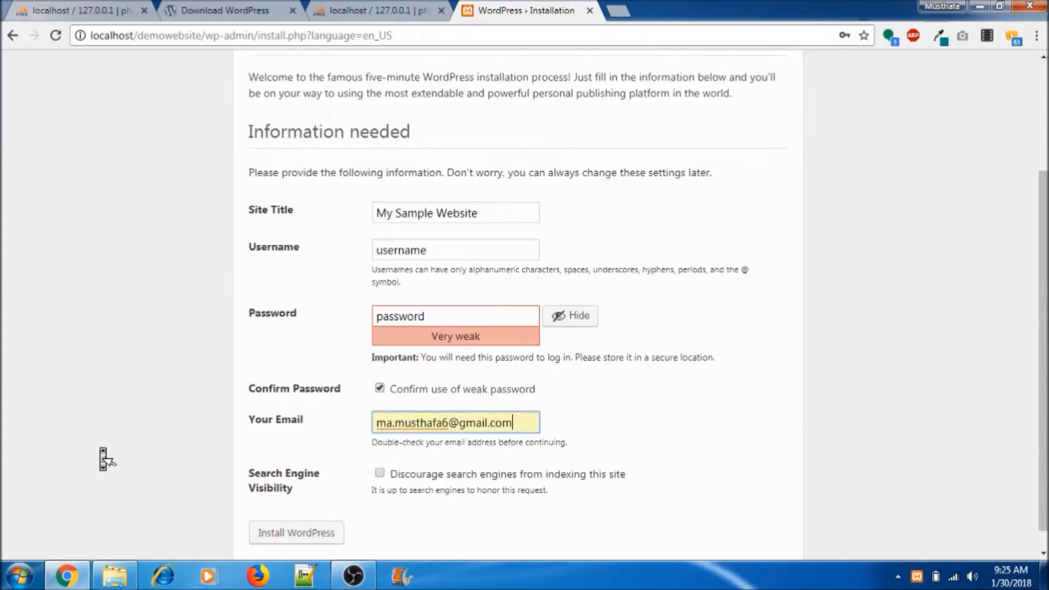
pyautogui.click(315, 511)
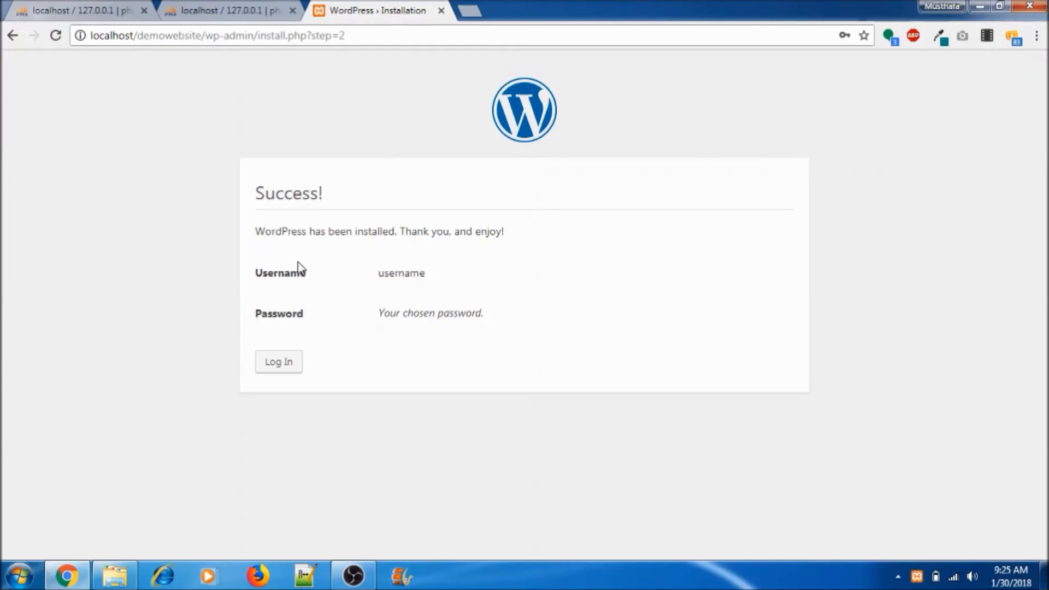
# Step: Log in from the Success page with the new admin account's credentials
pyautogui.click(285, 368)
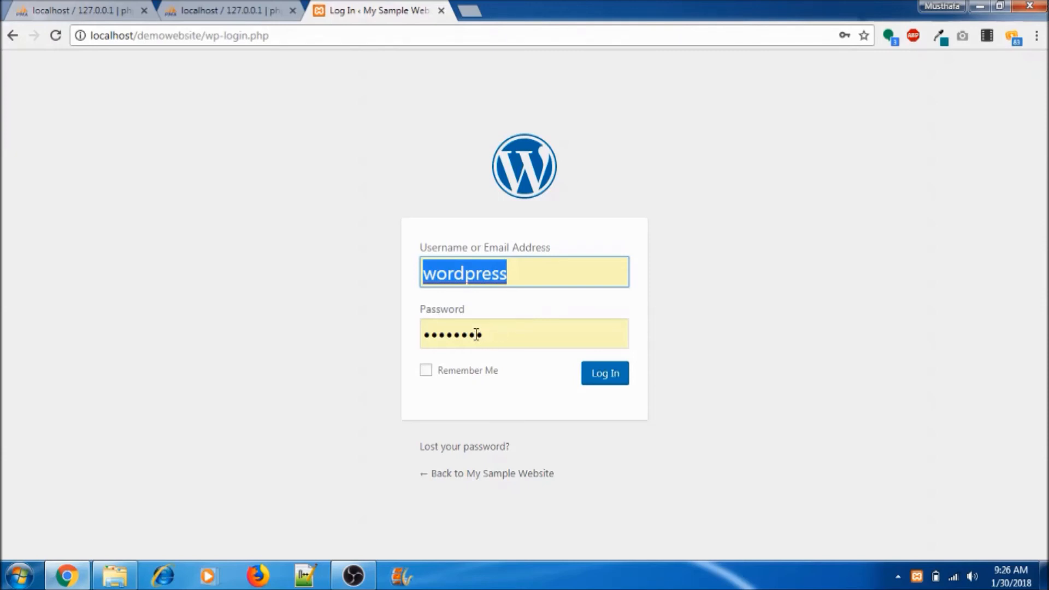
pyautogui.write('user')
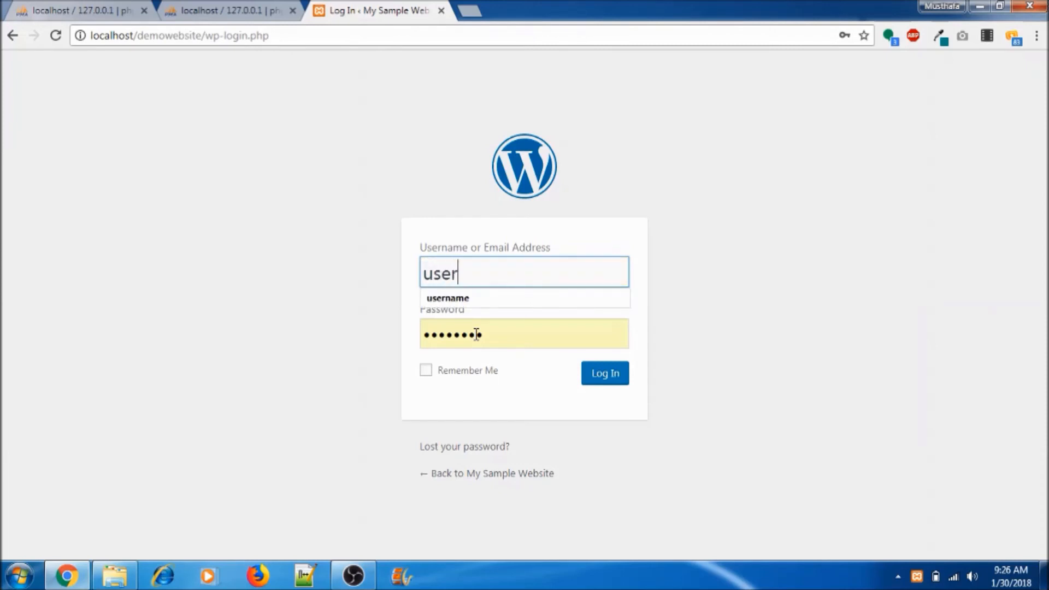
pyautogui.write('name')
pyautogui.click(382, 362)
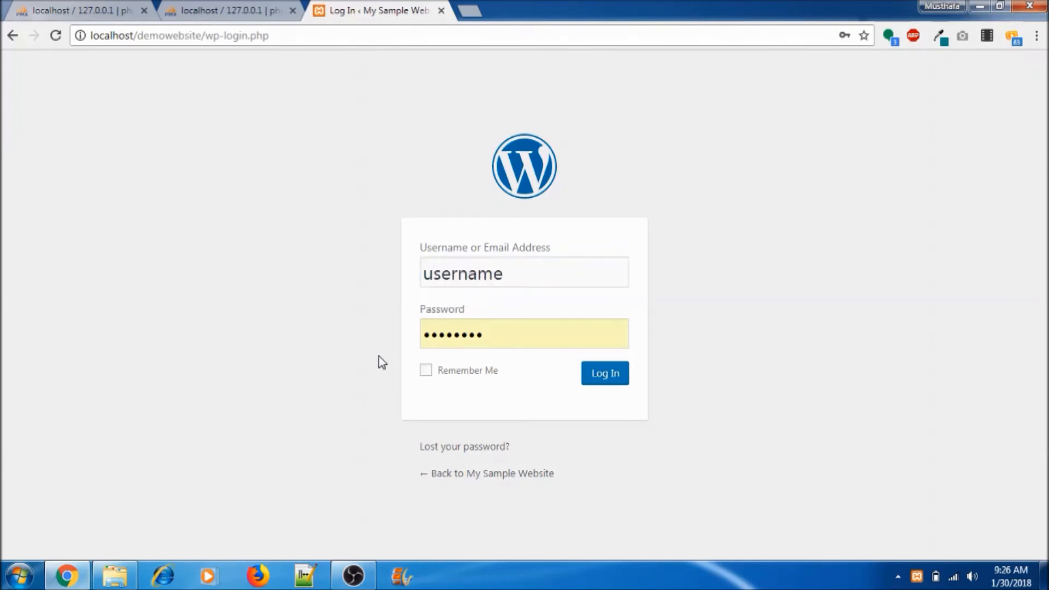
pyautogui.click(610, 382)
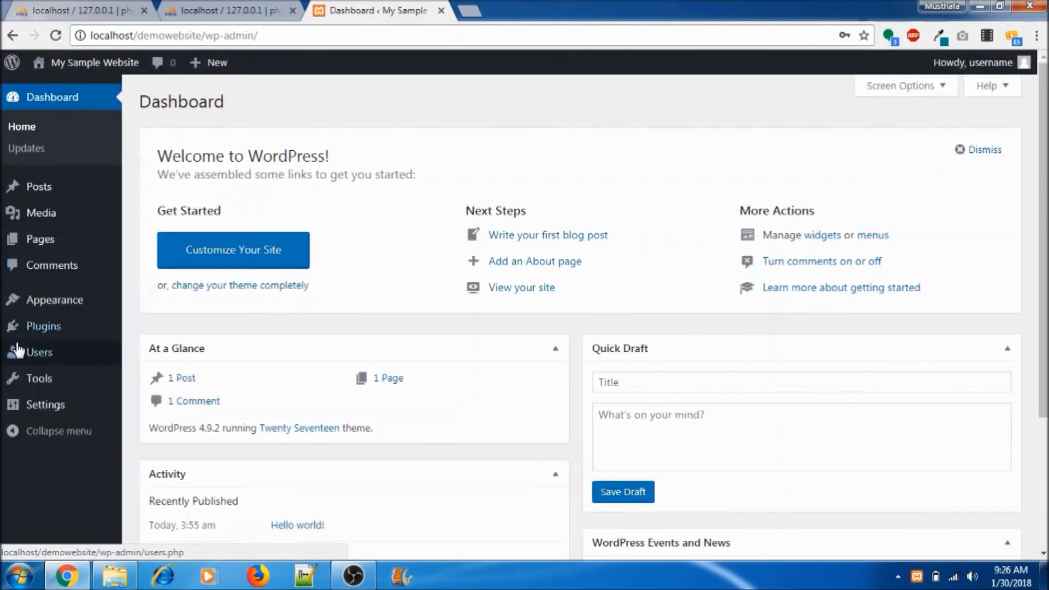
# Step: View My Sample Website's homepage in a new tab via Visit Site, then return to the Dashboard
pyautogui.moveTo(84, 64)
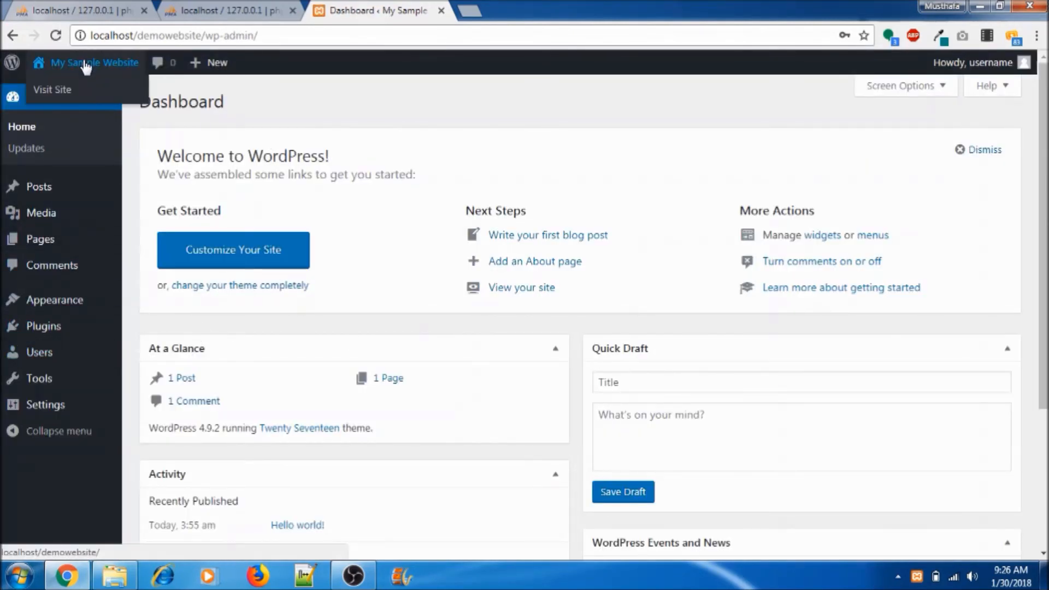
pyautogui.middleClick(58, 93)
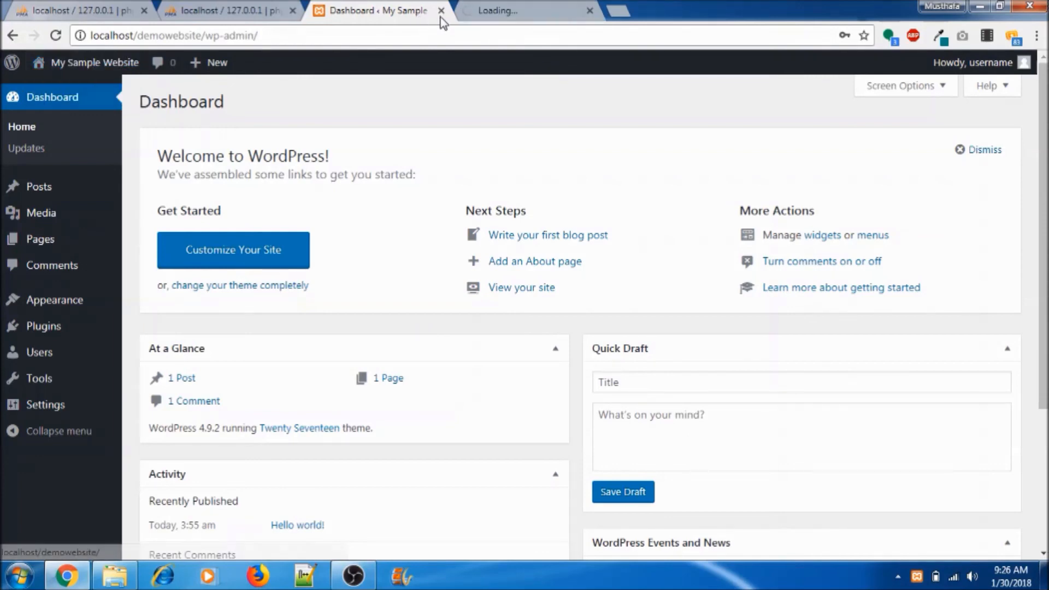
pyautogui.click(512, 13)
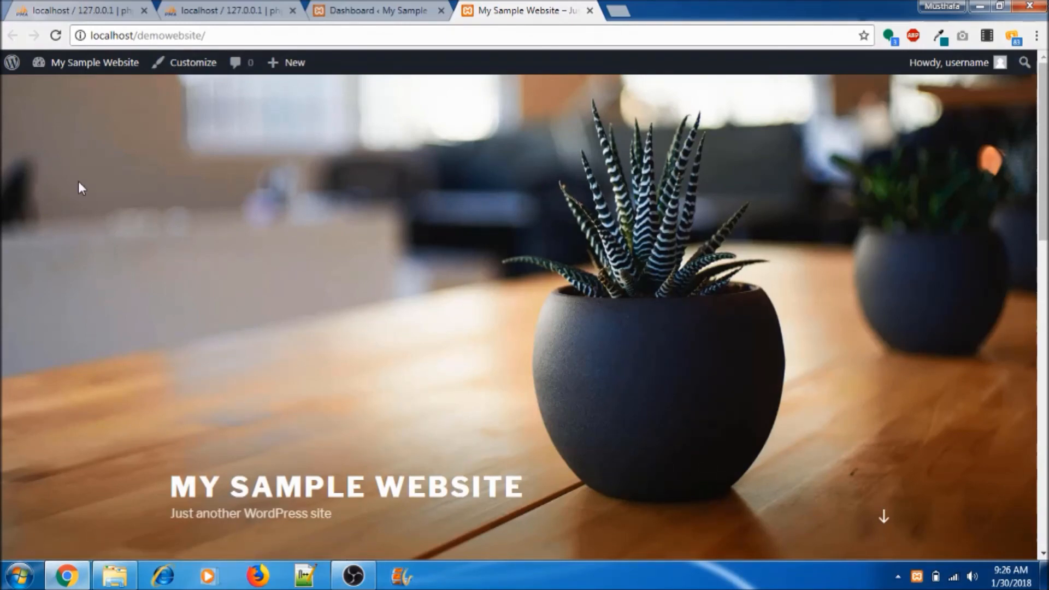
pyautogui.hotkey('ctrl', 'shift', 'Tab')
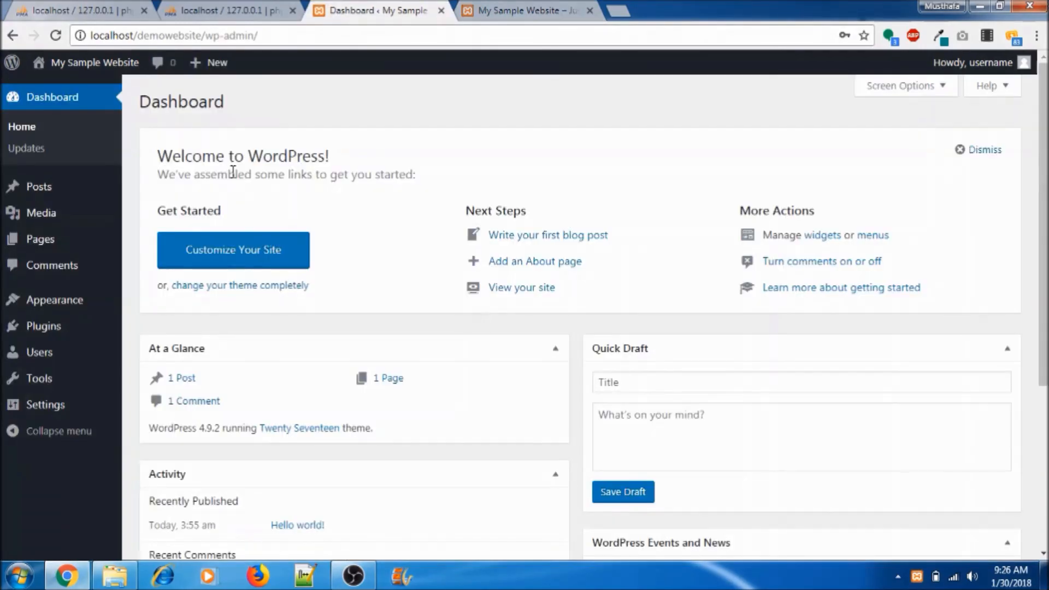